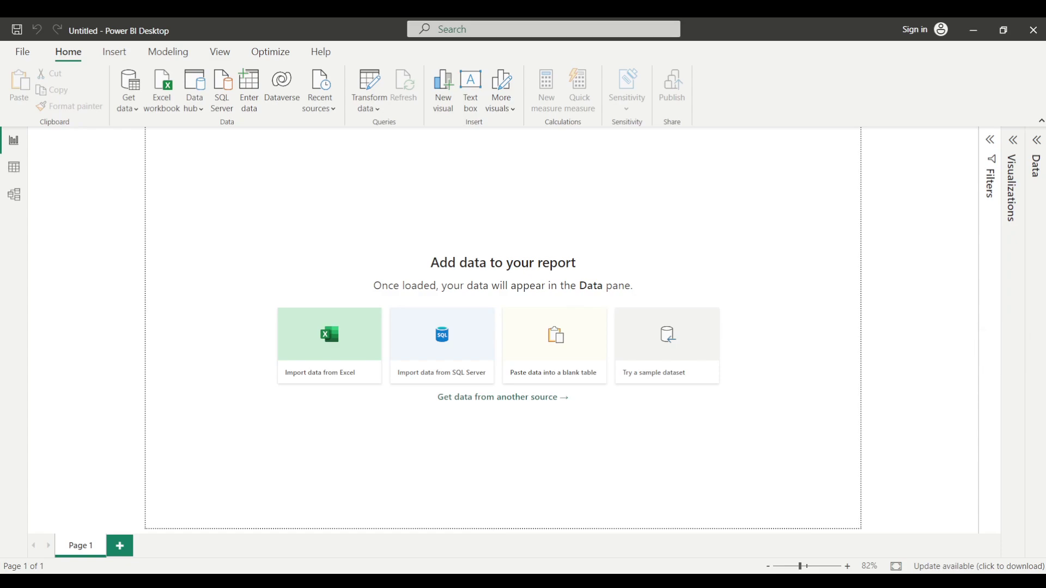
# Step: In Management Studio, select the entire three-line Table1 UNION Table2 query
pyautogui.moveTo(707, 581)
pyautogui.click(706, 523)
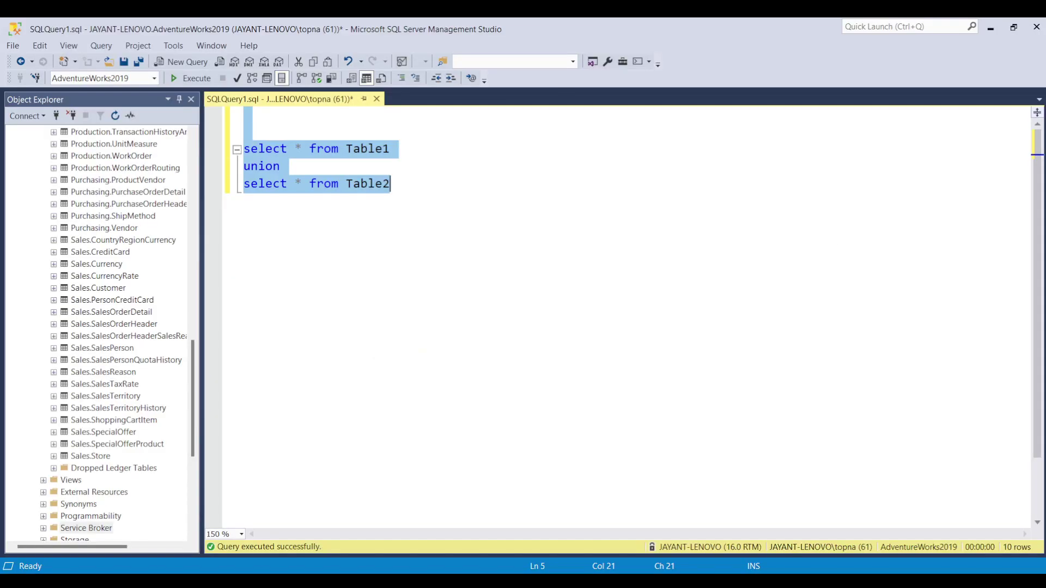
pyautogui.click(427, 336)
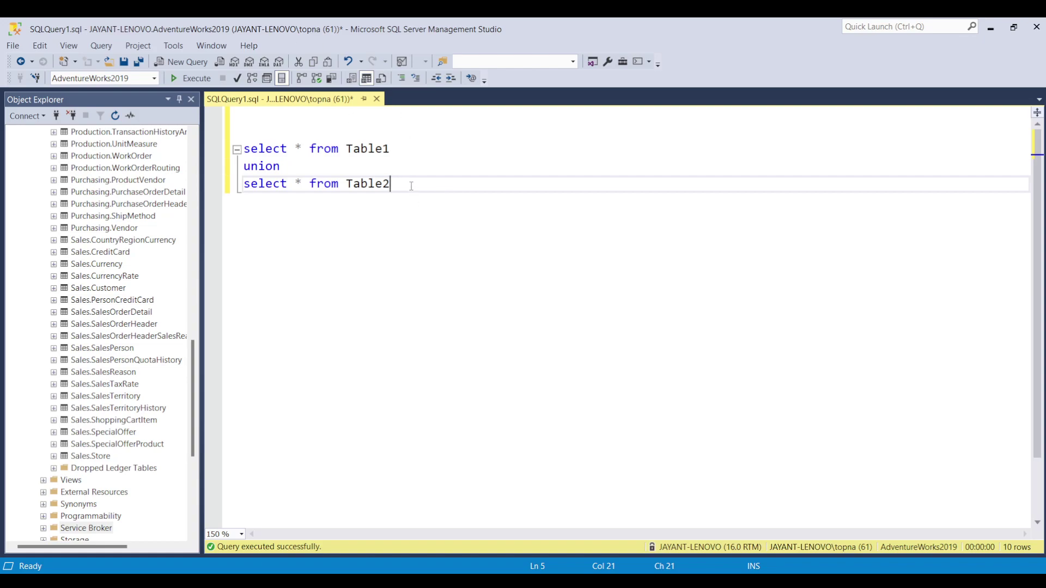
pyautogui.hotkey('ctrl', 'a')
pyautogui.hotkey('ctrl', 'c')
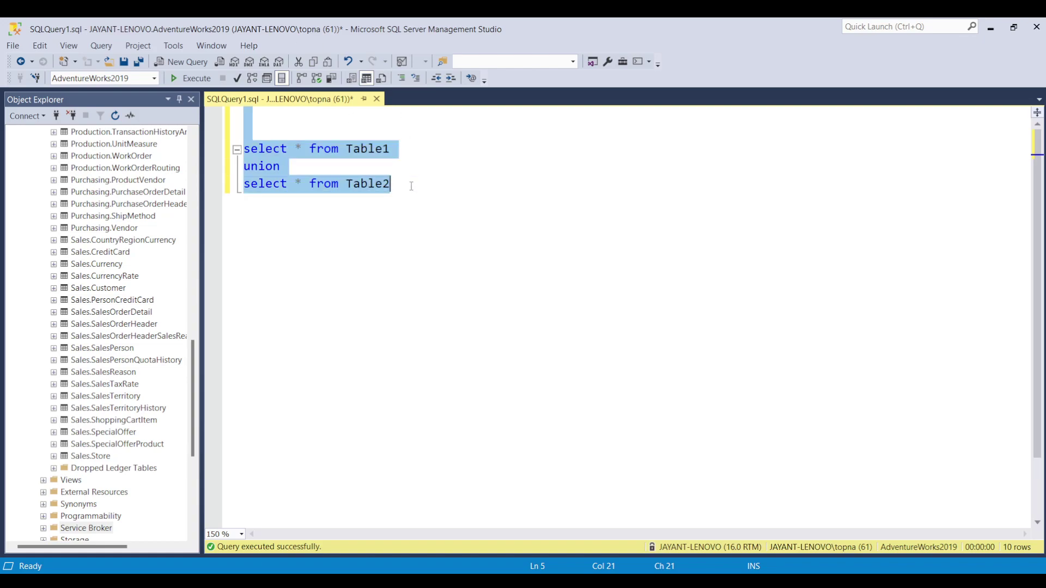
# Step: Start a SQL Server connection to server '.' with the union query pasted as its SQL statement
pyautogui.click(726, 545)
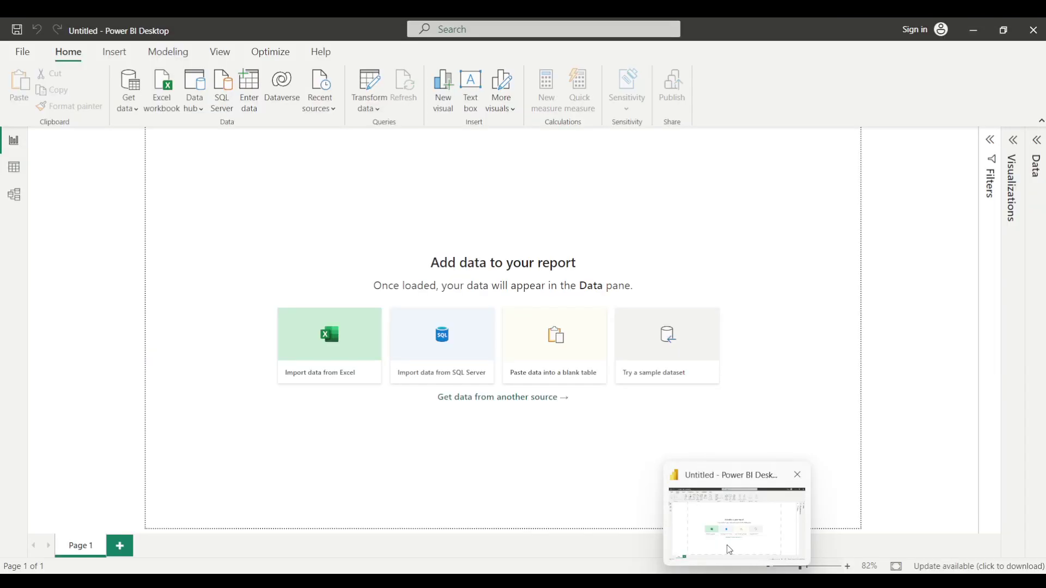
pyautogui.click(224, 107)
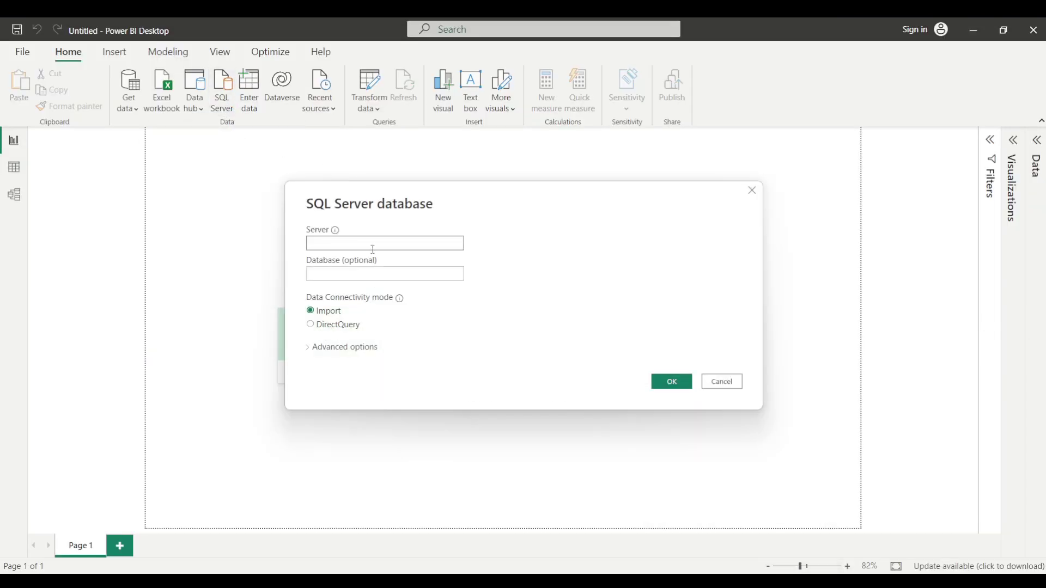
pyautogui.write('.')
pyautogui.click(314, 352)
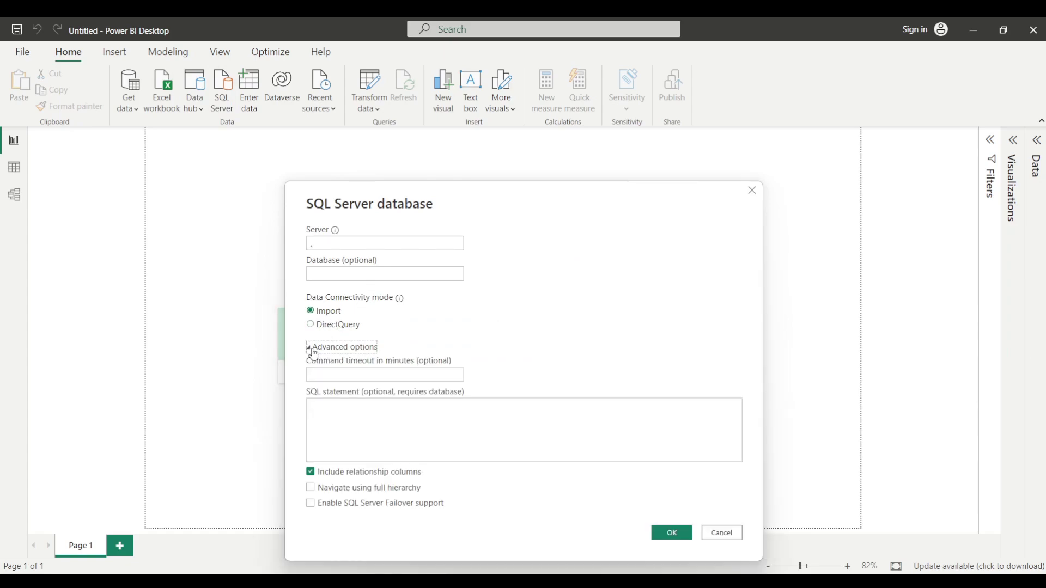
pyautogui.click(352, 437)
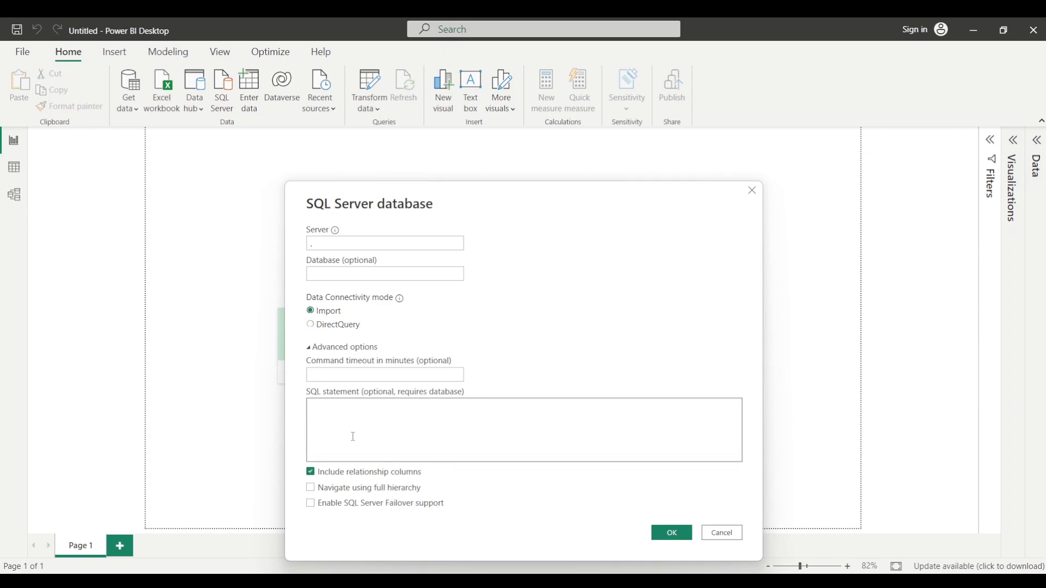
pyautogui.hotkey('ctrl', 'v')
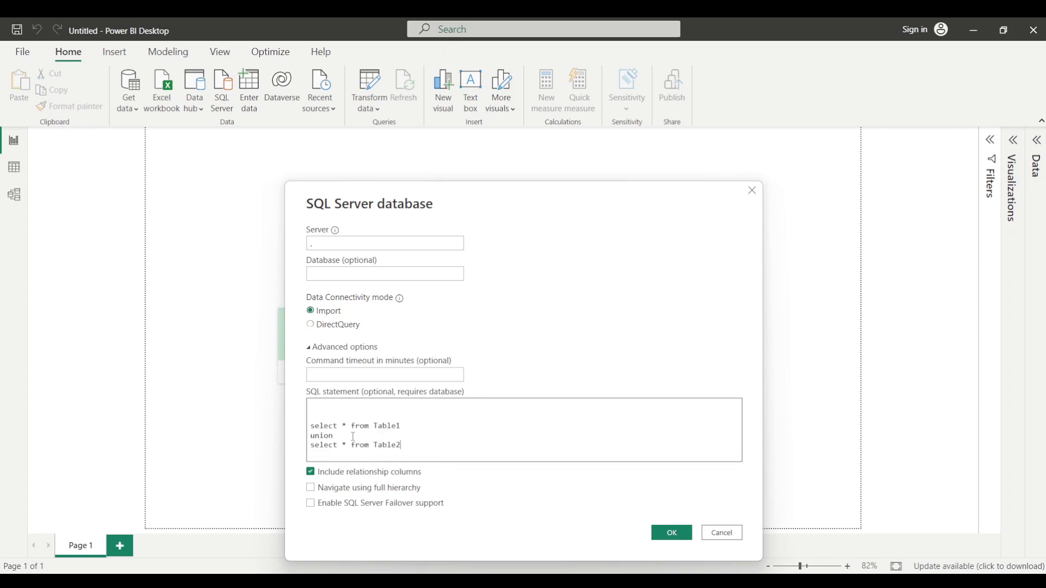
# Step: Attempt to confirm, then fetch the database name AdventureWorks2019 from Management Studio
pyautogui.click(678, 537)
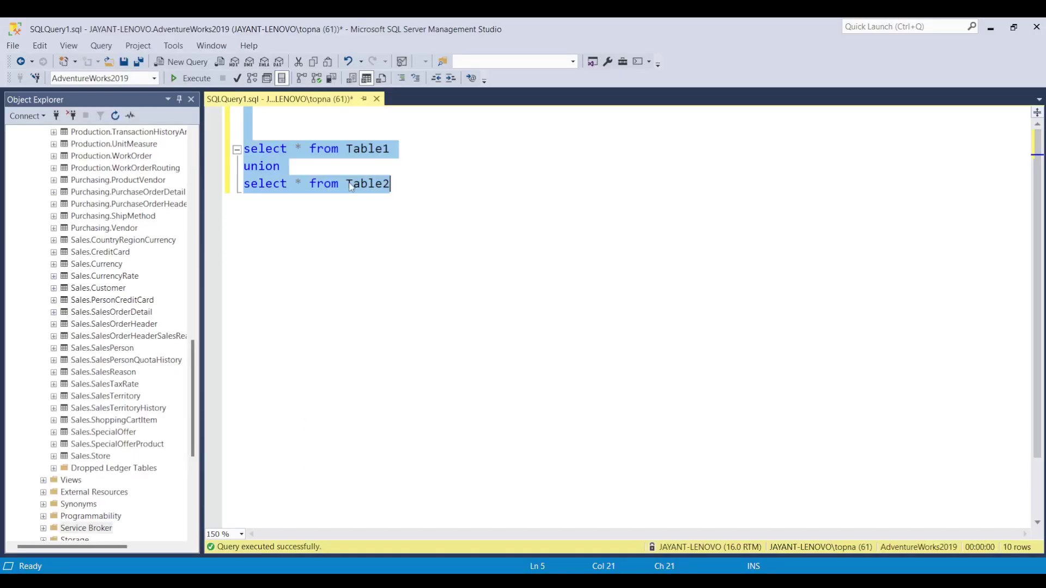
pyautogui.click(81, 79)
pyautogui.hotkey('ctrl', 'c')
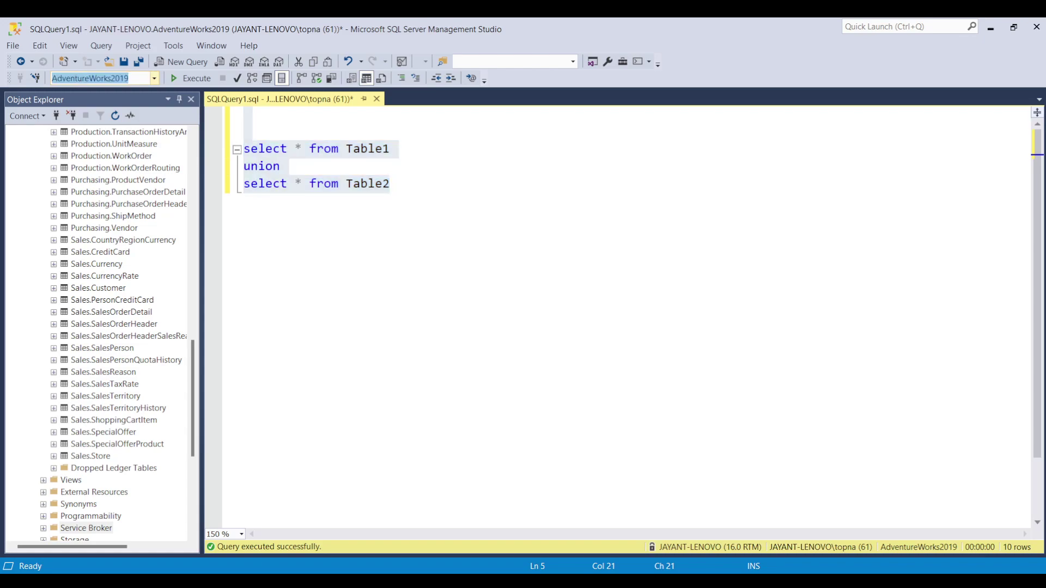
pyautogui.click(714, 540)
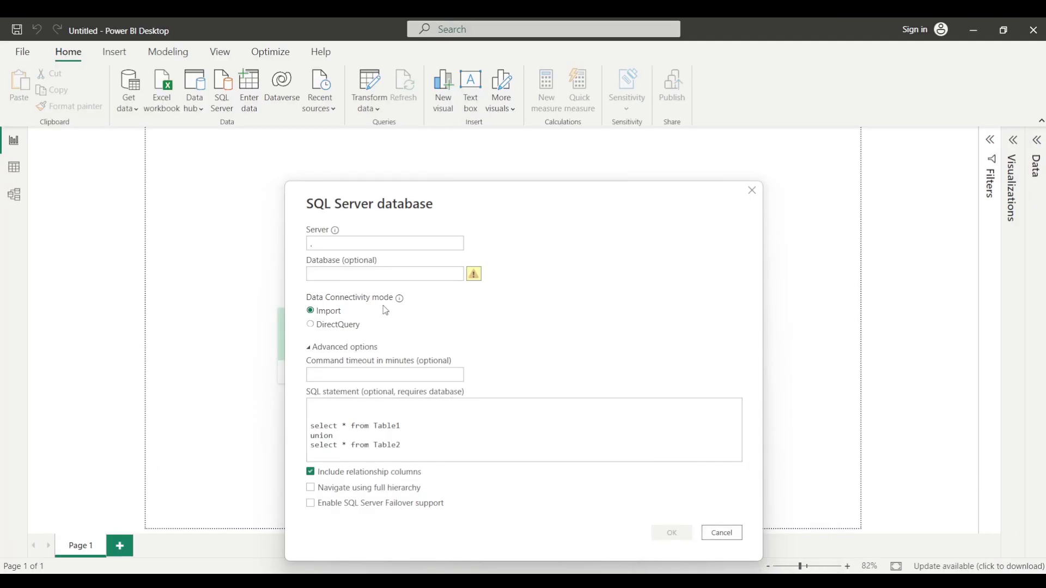
# Step: Enter AdventureWorks2019 as the database and load the union query in Import mode
pyautogui.click(381, 275)
pyautogui.hotkey('ctrl', 'v')
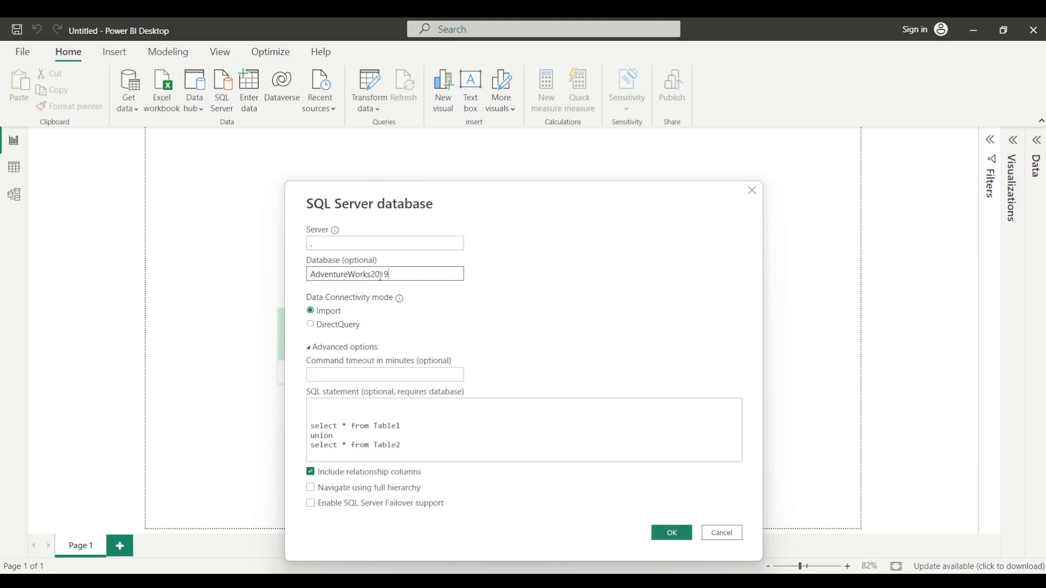
pyautogui.click(678, 537)
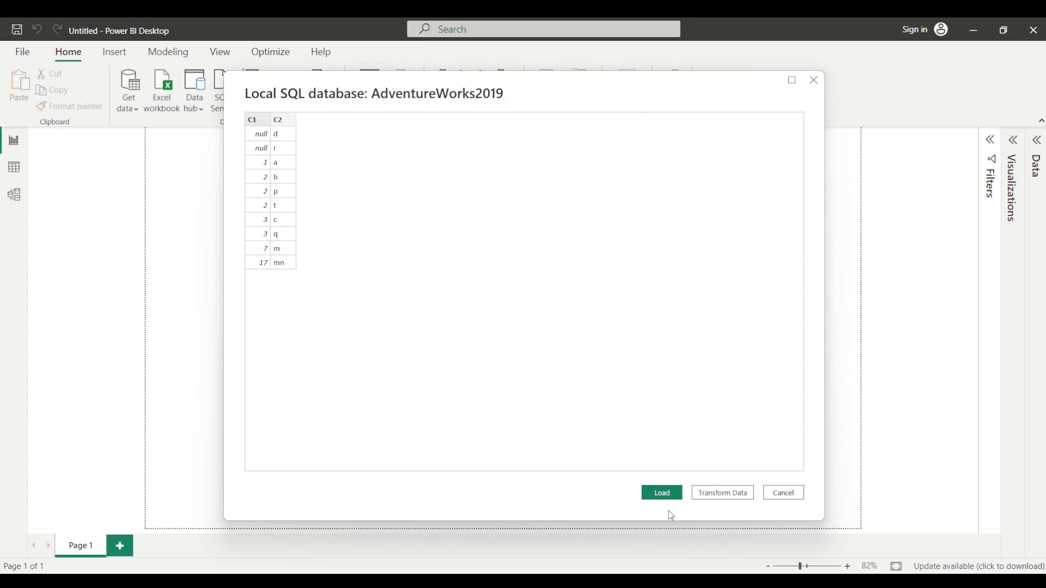
pyautogui.click(668, 495)
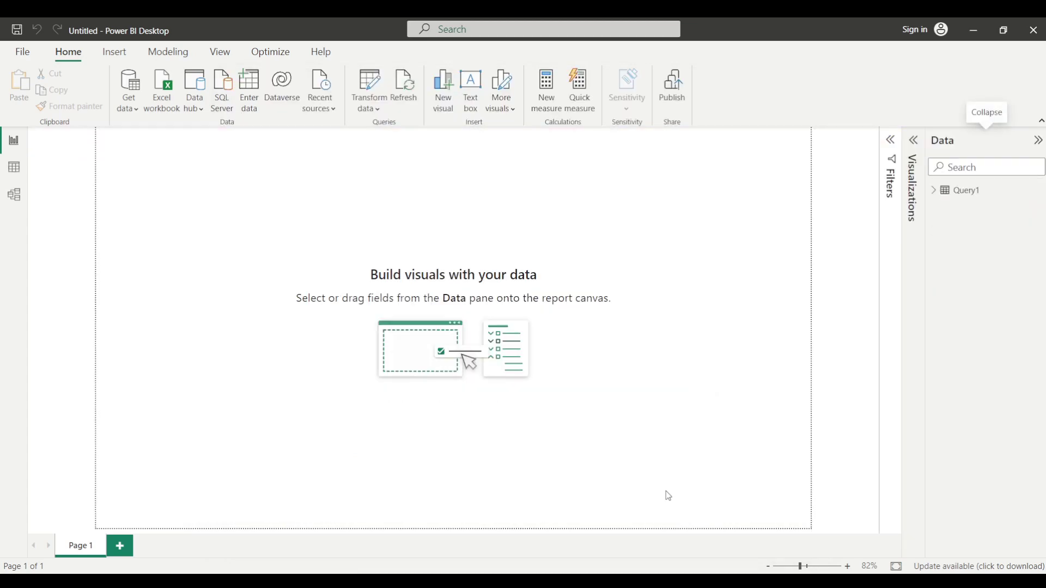
# Step: Rename the loaded Query1 table to 'Imported Query'
pyautogui.doubleClick(967, 191)
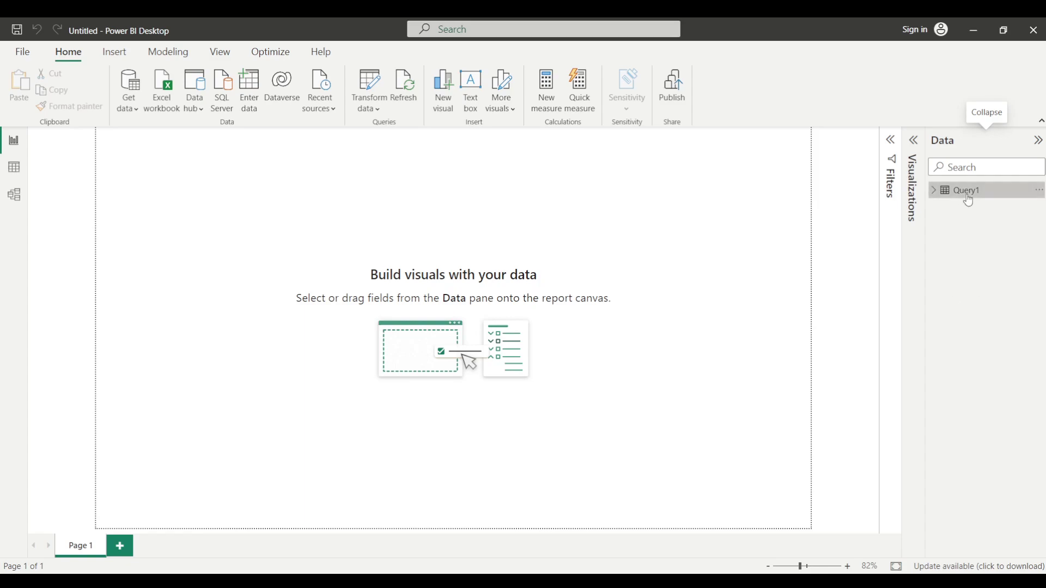
pyautogui.write('Impo')
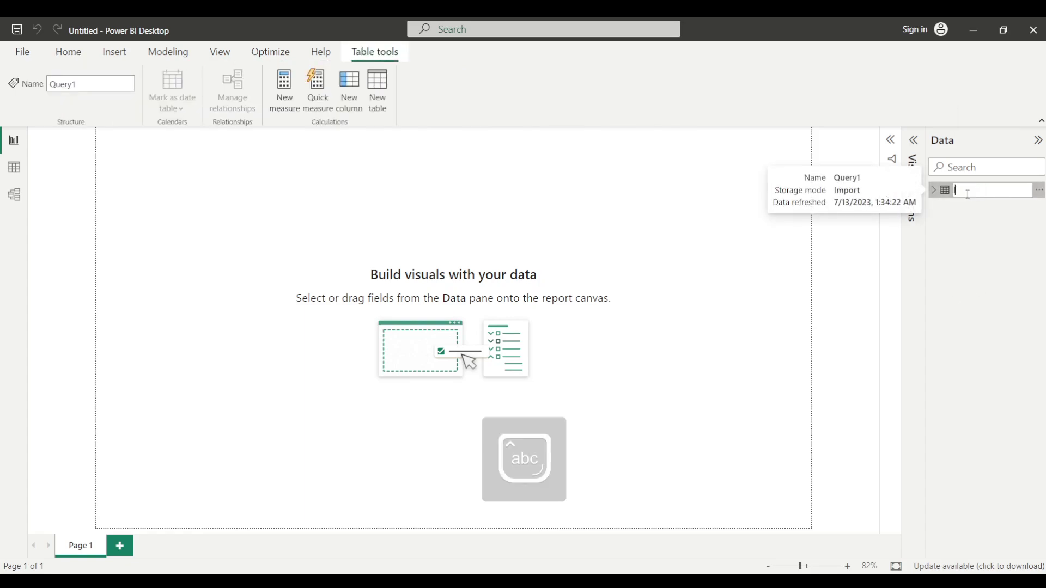
pyautogui.write('rted Query')
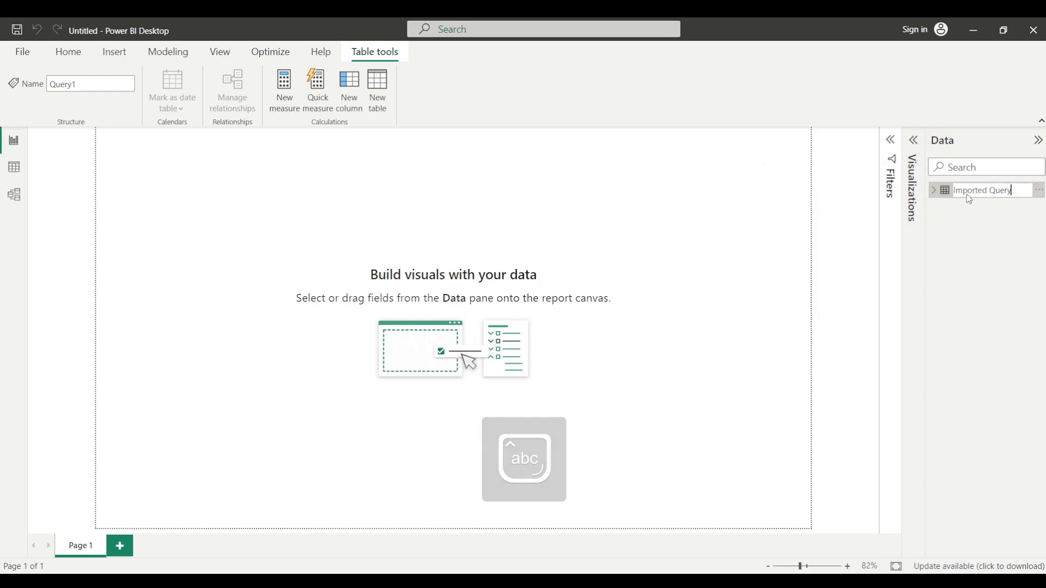
pyautogui.press('Return')
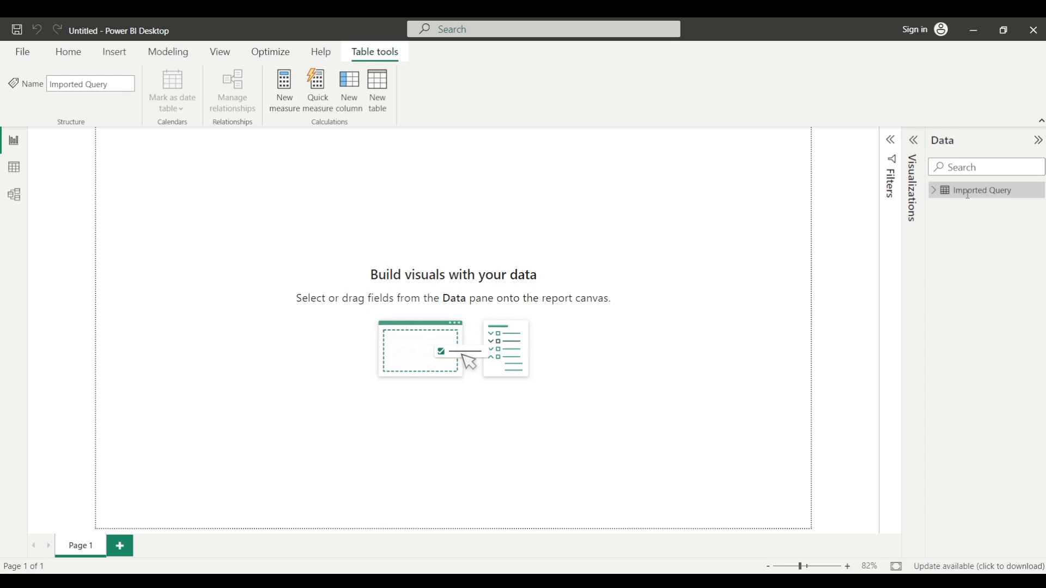
# Step: Set up a new SQL Server connection to '.' and AdventureWorks2019 in DirectQuery mode
pyautogui.click(70, 53)
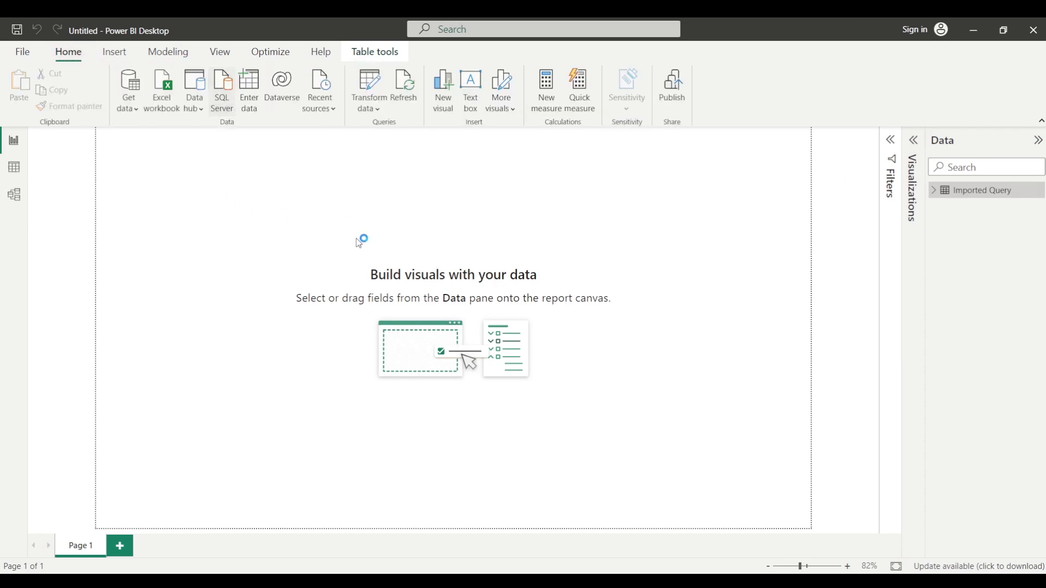
pyautogui.write('.')
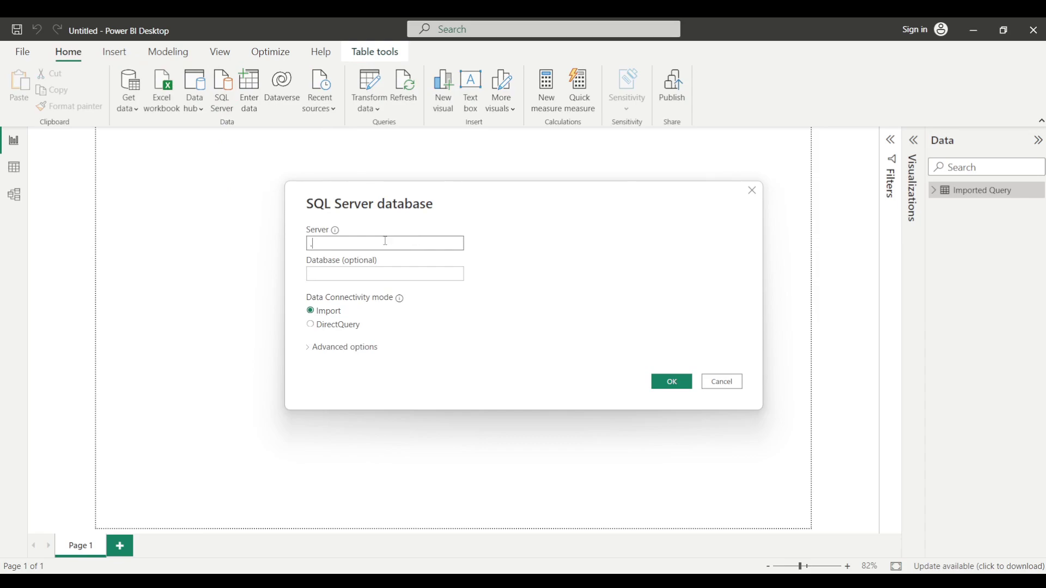
pyautogui.click(363, 270)
pyautogui.write('AdventureWorks2019')
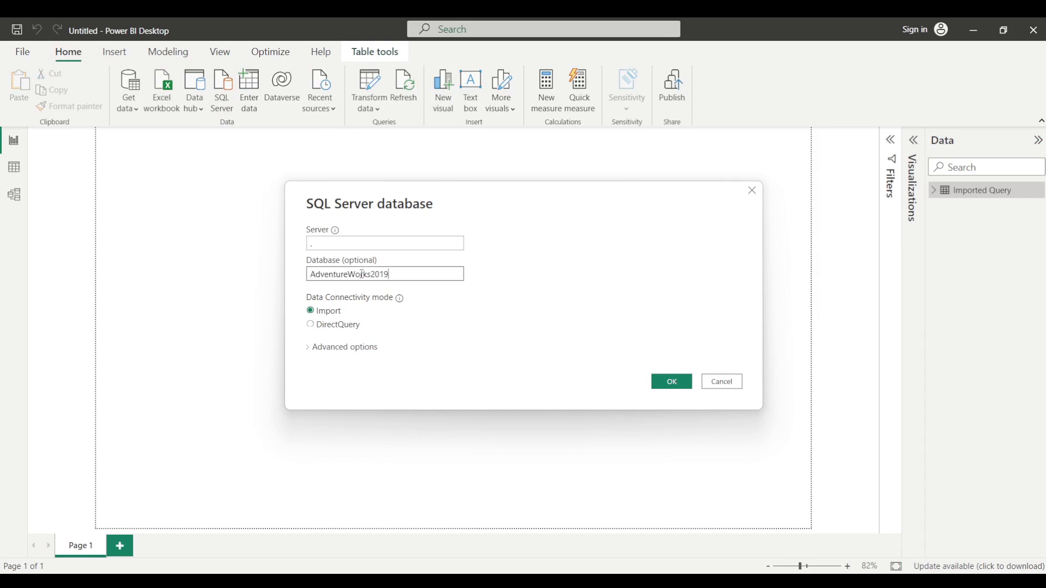
pyautogui.click(325, 333)
# Step: Expand the advanced options and select the whole union query in Management Studio
pyautogui.click(308, 349)
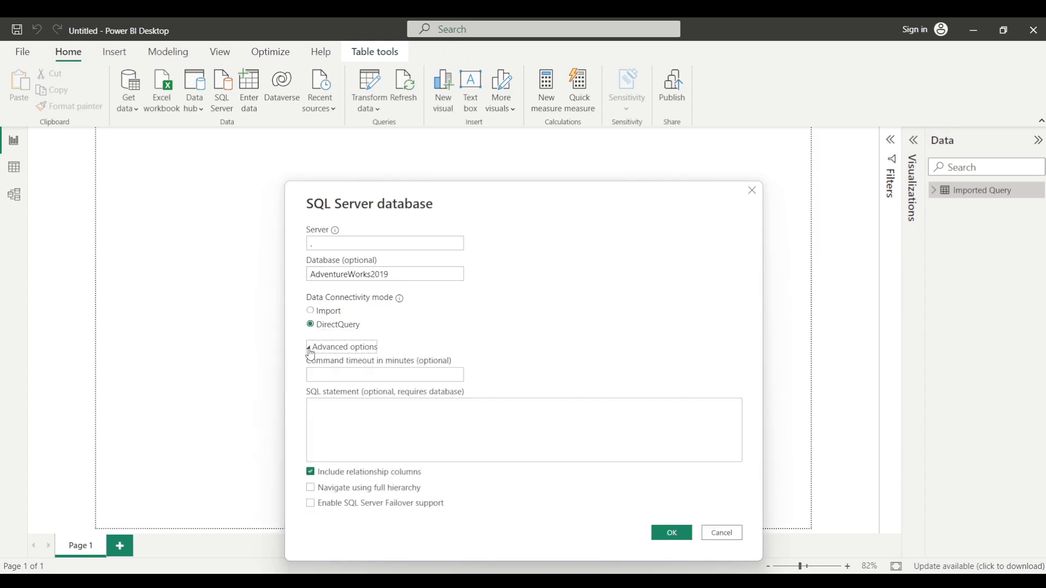
pyautogui.click(706, 506)
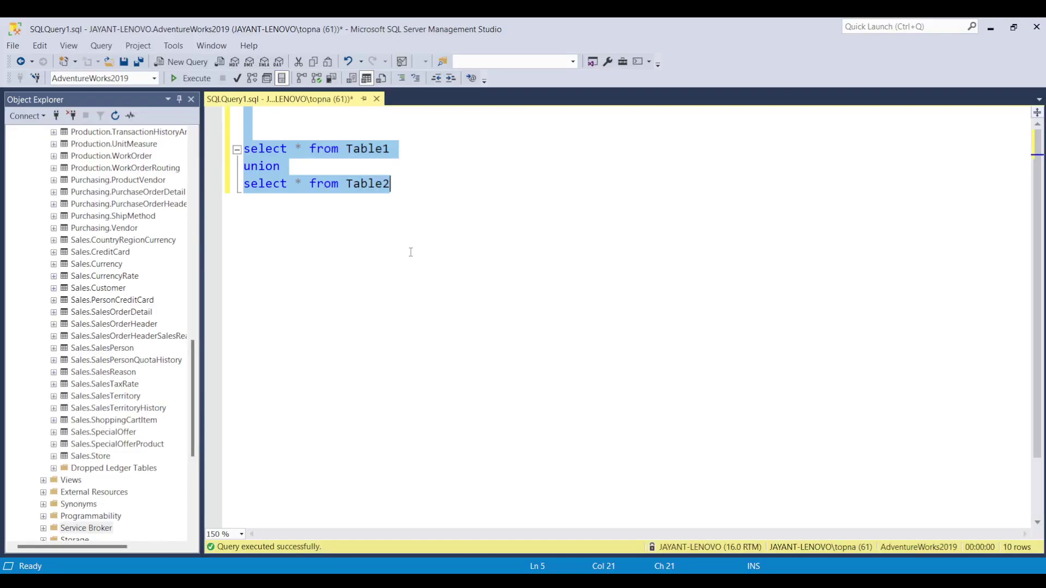
pyautogui.hotkey('ctrl', 'a')
pyautogui.hotkey('ctrl', 'c')
# Step: Paste the Table1/Table2 union query as the SQL statement and load it via DirectQuery
pyautogui.click(712, 537)
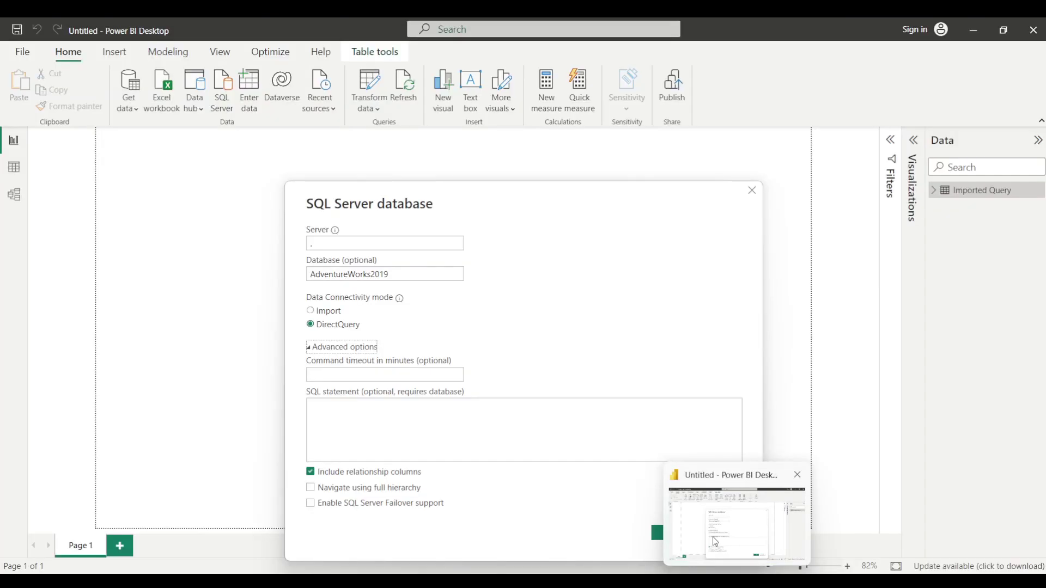
pyautogui.click(473, 433)
pyautogui.hotkey('ctrl', 'v')
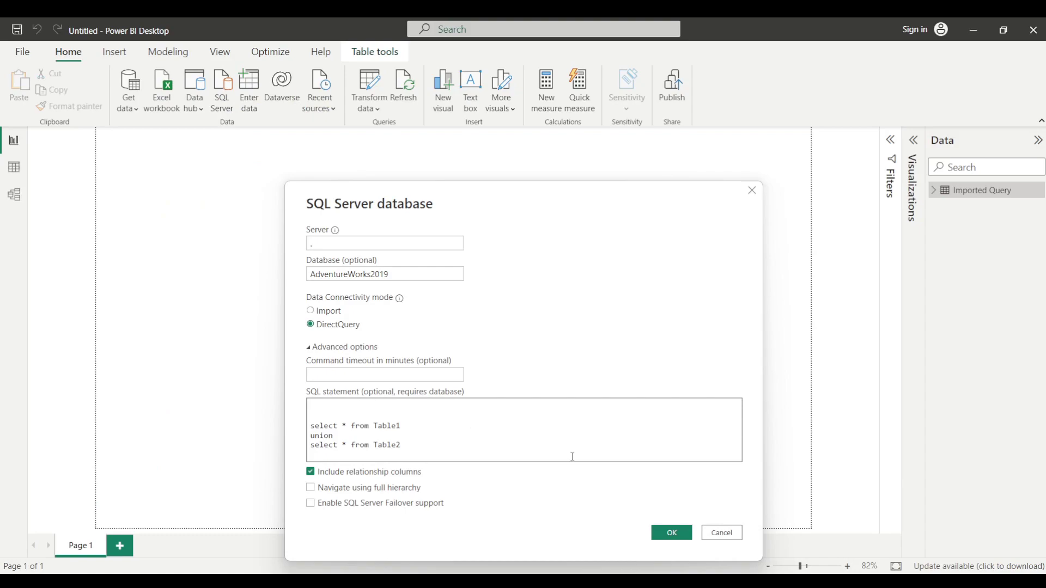
pyautogui.click(674, 538)
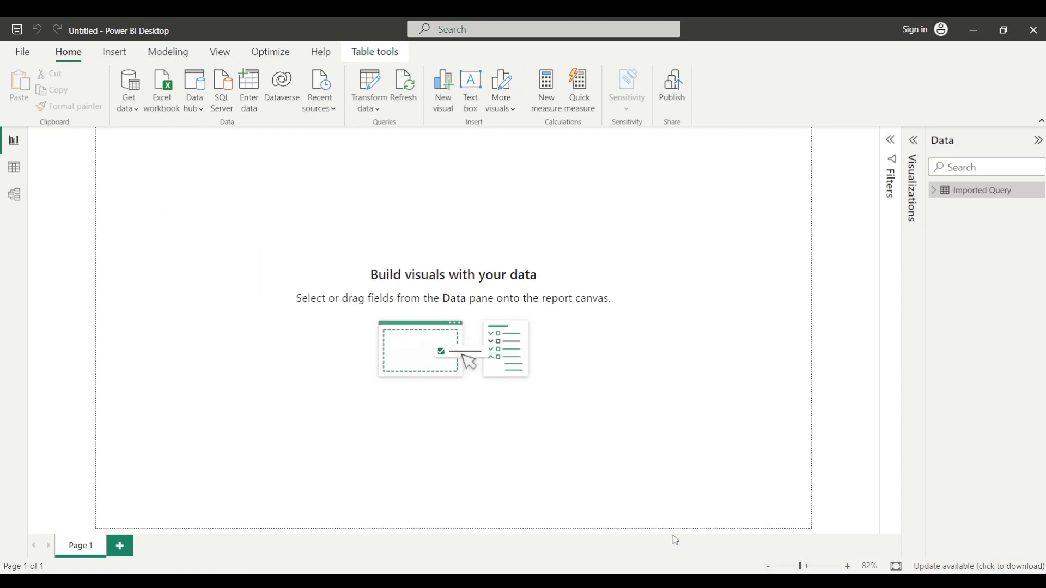
pyautogui.click(663, 493)
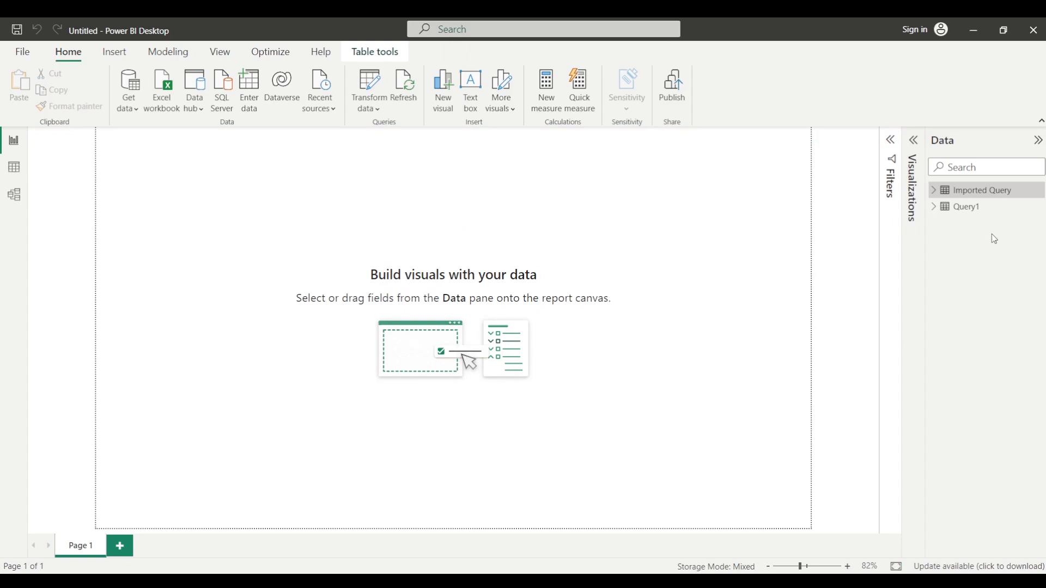
# Step: Rename the new Query1 table to 'Direct Query'
pyautogui.doubleClick(983, 207)
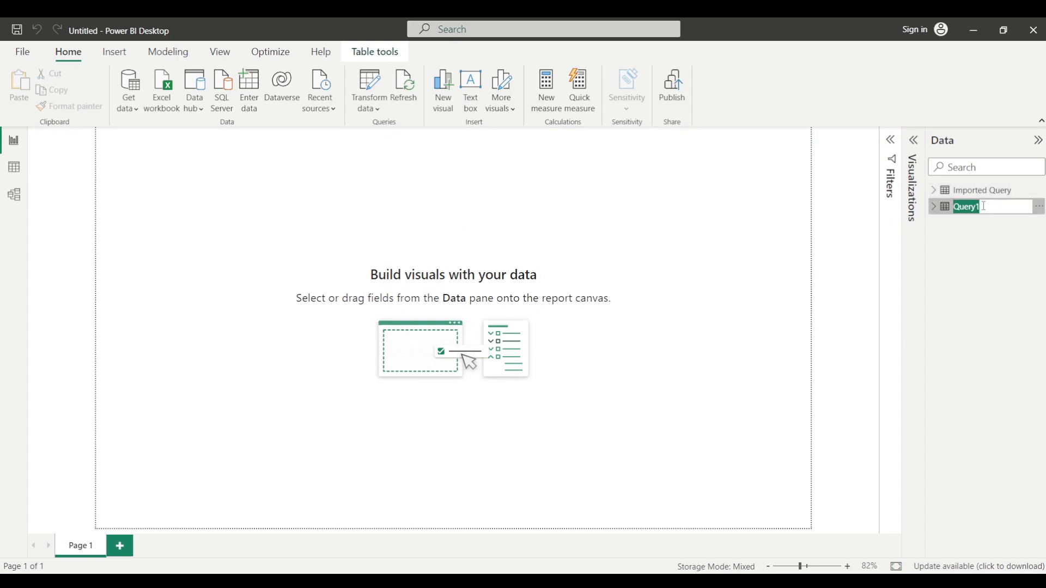
pyautogui.write('Direc')
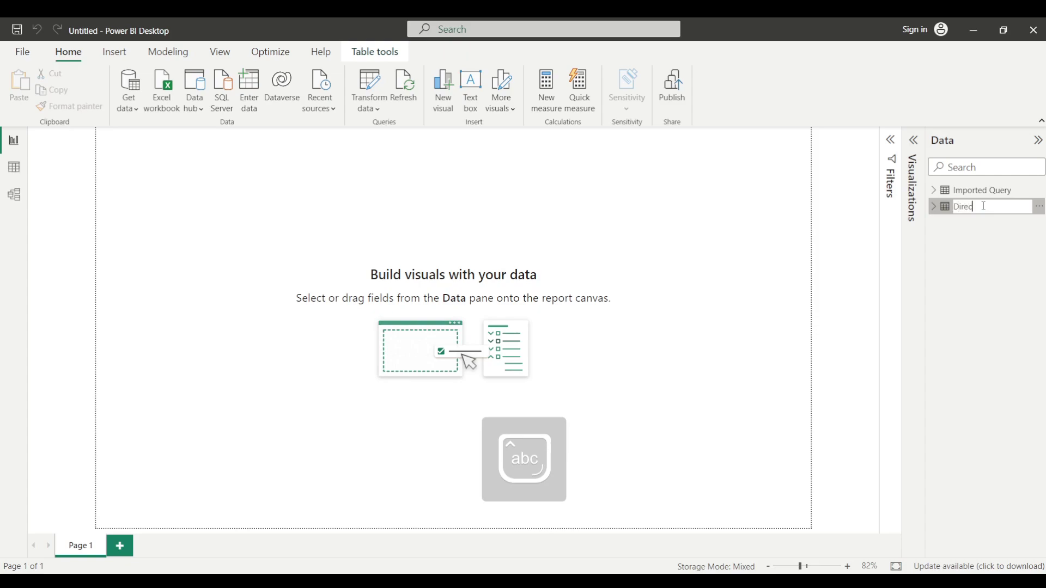
pyautogui.write('t Query')
pyautogui.press('Return')
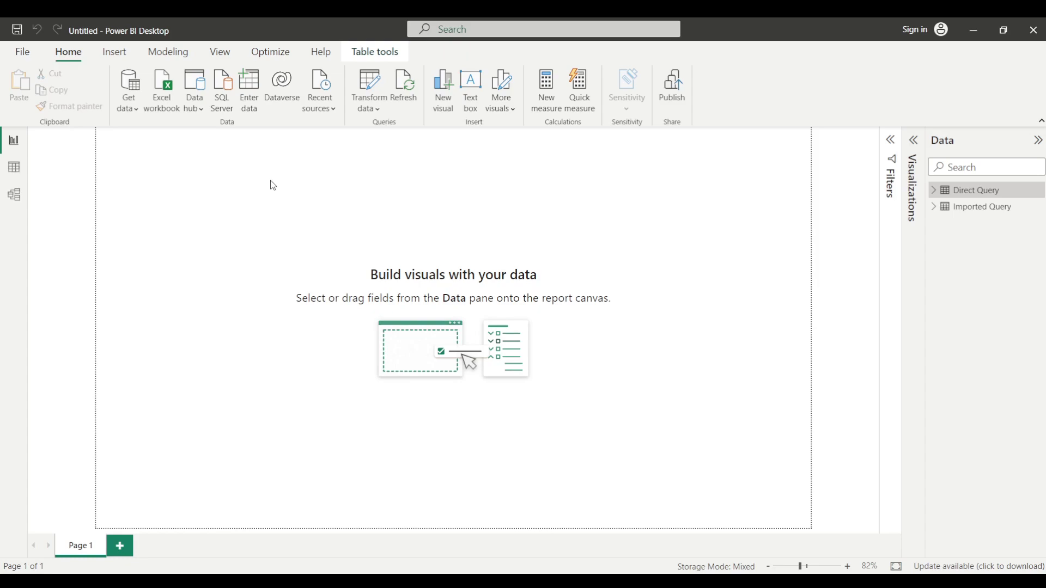
pyautogui.click(227, 110)
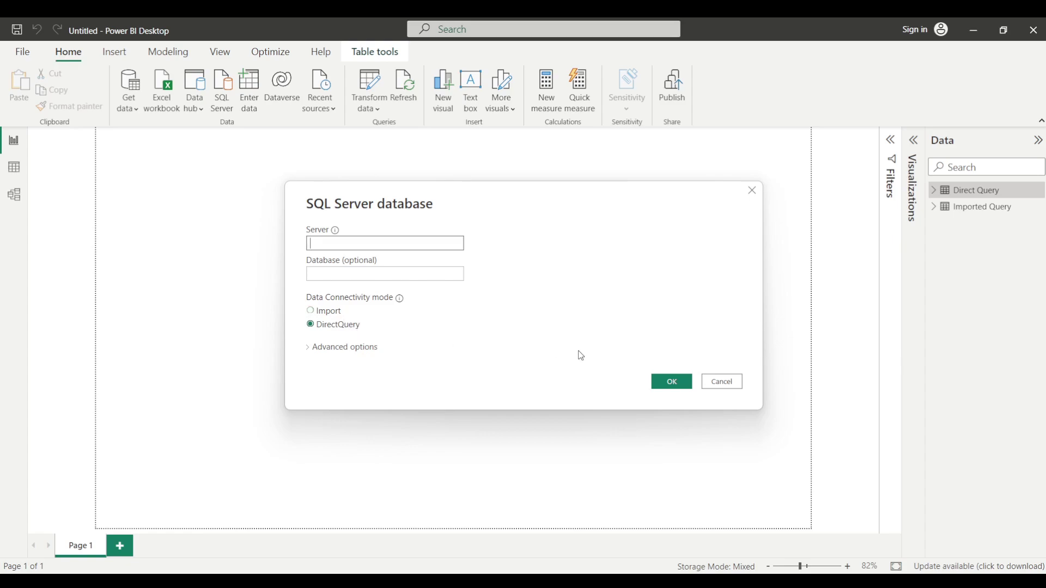
pyautogui.click(730, 384)
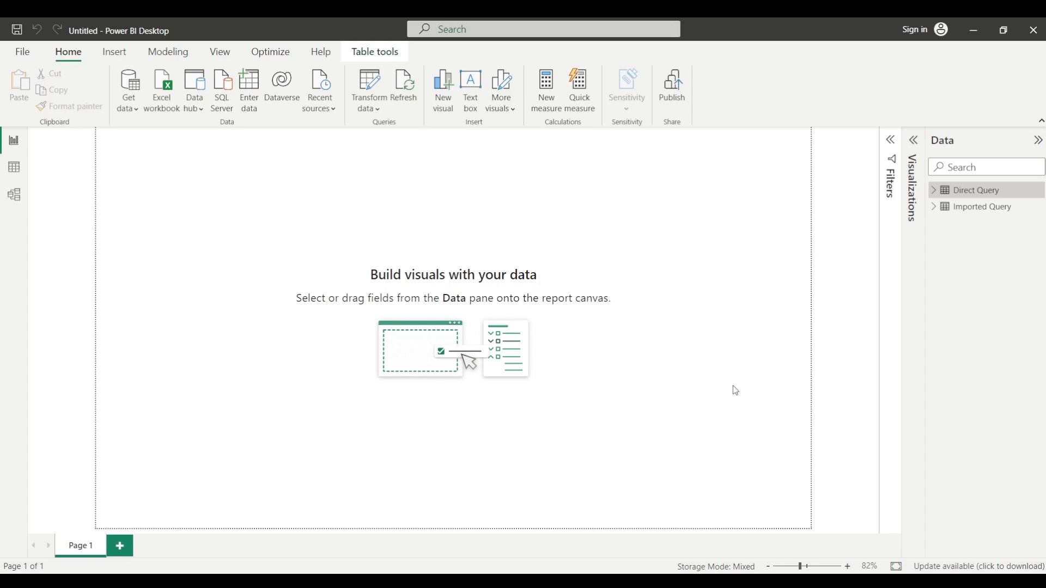
pyautogui.moveTo(767, 583)
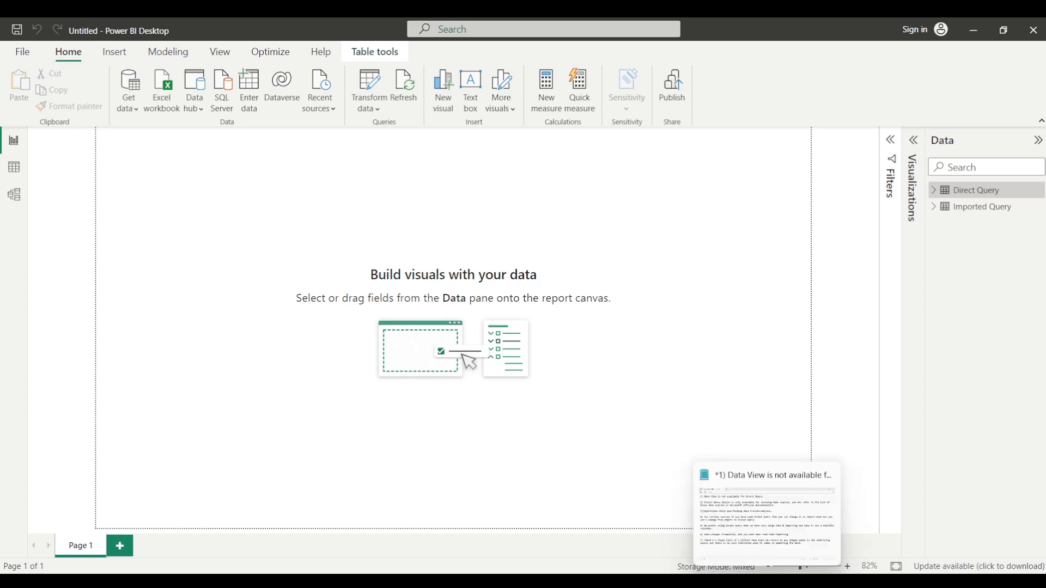
# Step: Bring the Notepad notes on DirectQuery limitations to the front
pyautogui.click(766, 512)
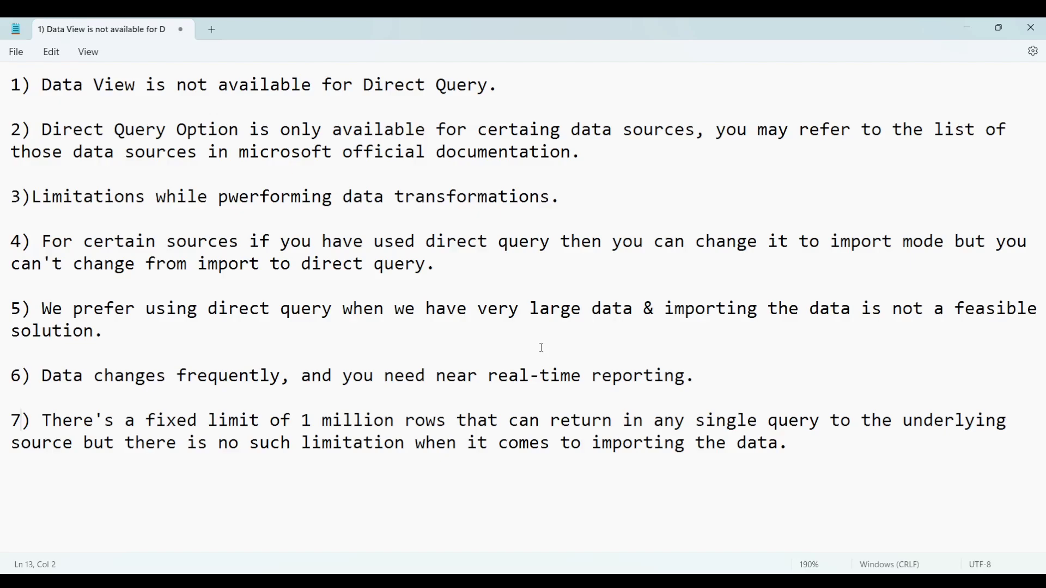
# Step: In Data view, open Imported Query then Direct Query, seeing Direct Query's rows unavailable, then return to Report view
pyautogui.moveTo(738, 581)
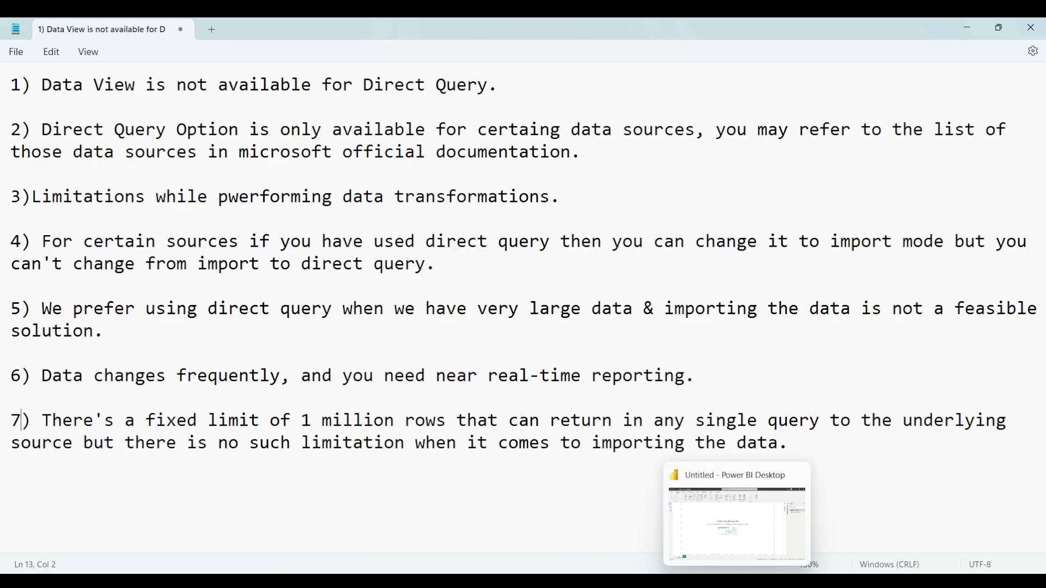
pyautogui.click(718, 536)
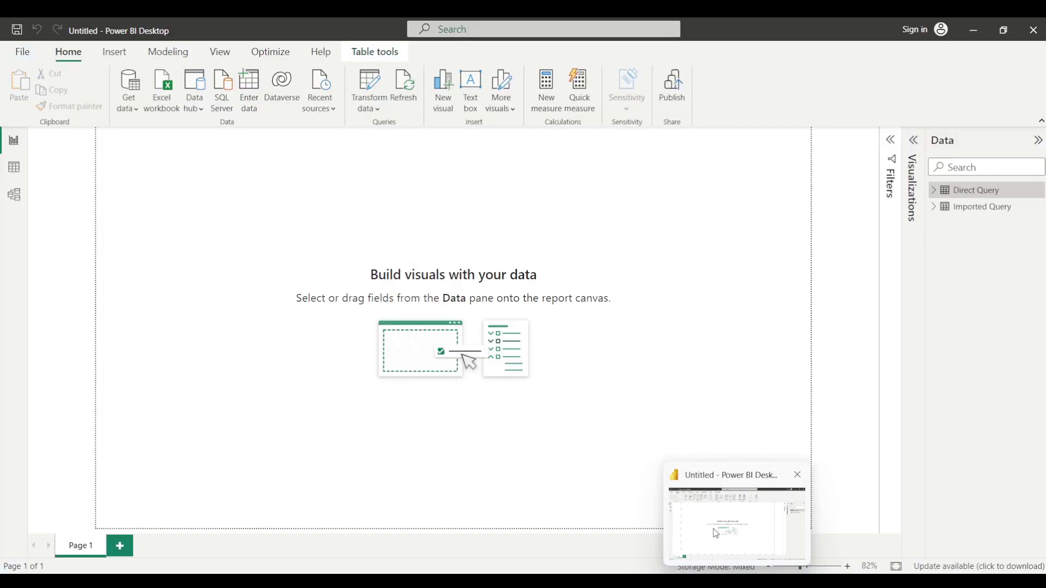
pyautogui.click(14, 170)
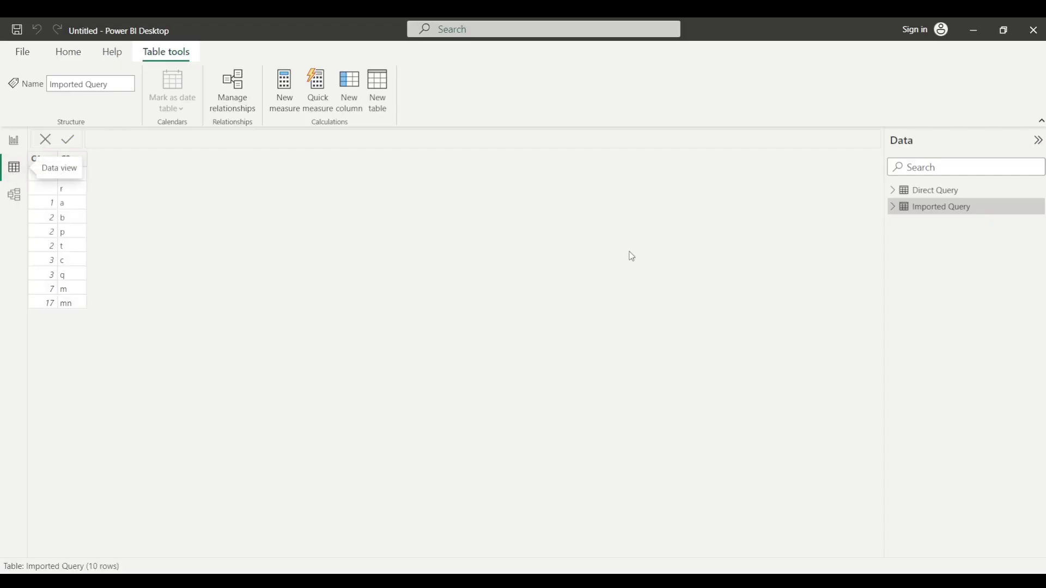
pyautogui.moveTo(964, 216)
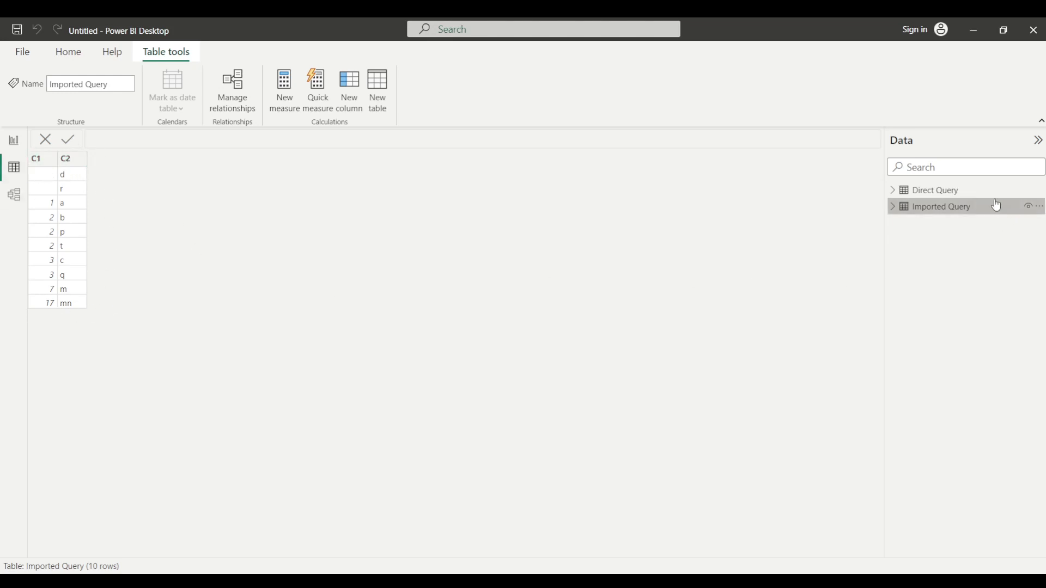
pyautogui.click(971, 193)
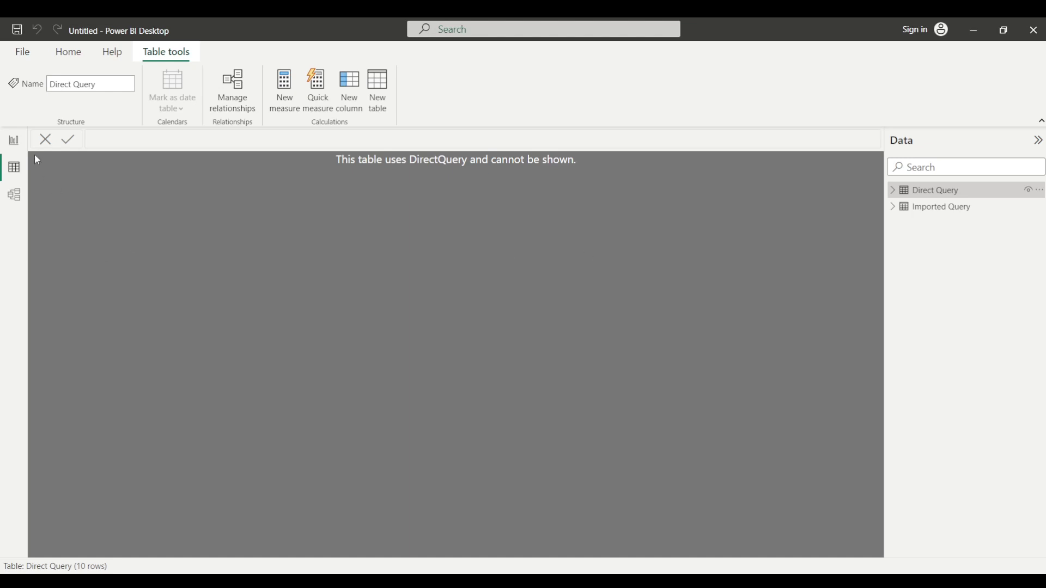
pyautogui.click(14, 140)
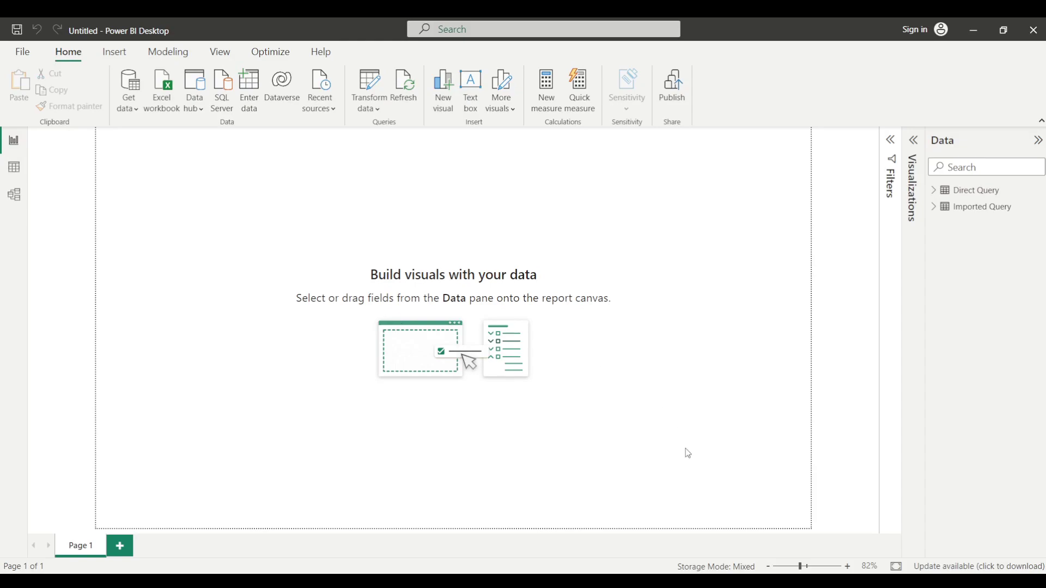
# Step: Switch to the Notepad window listing the seven Direct Query notes
pyautogui.click(768, 583)
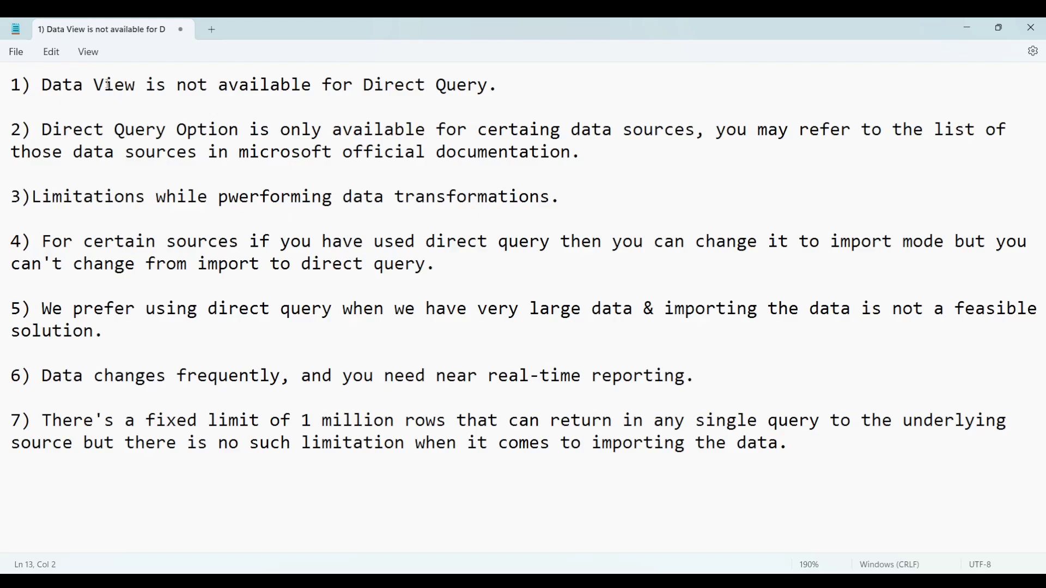
# Step: Correct 'pwerforming' to 'performing' in note 3, then return to Power BI Desktop
pyautogui.click(239, 201)
pyautogui.press('BackSpace')
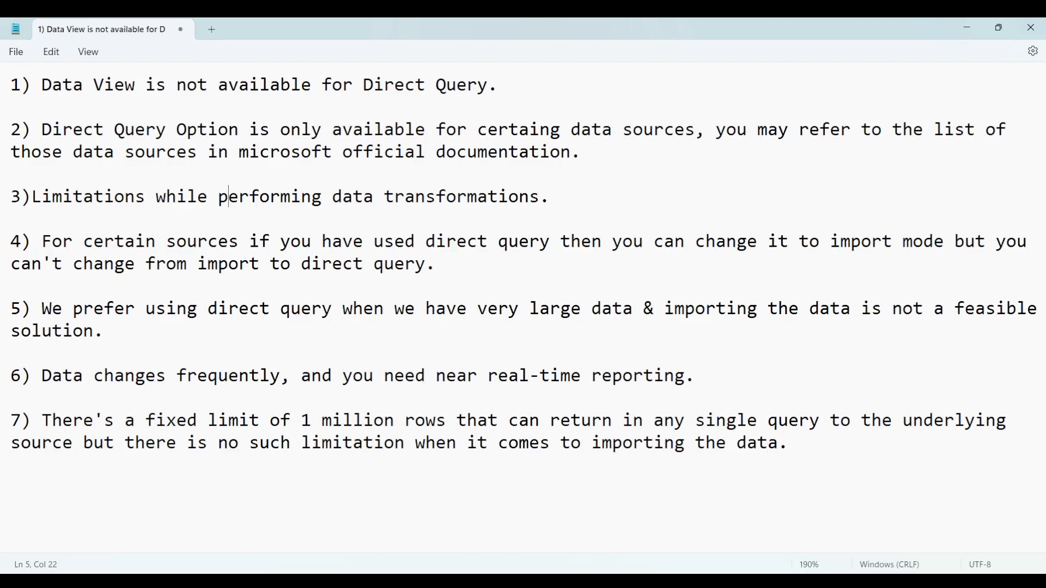
pyautogui.click(729, 519)
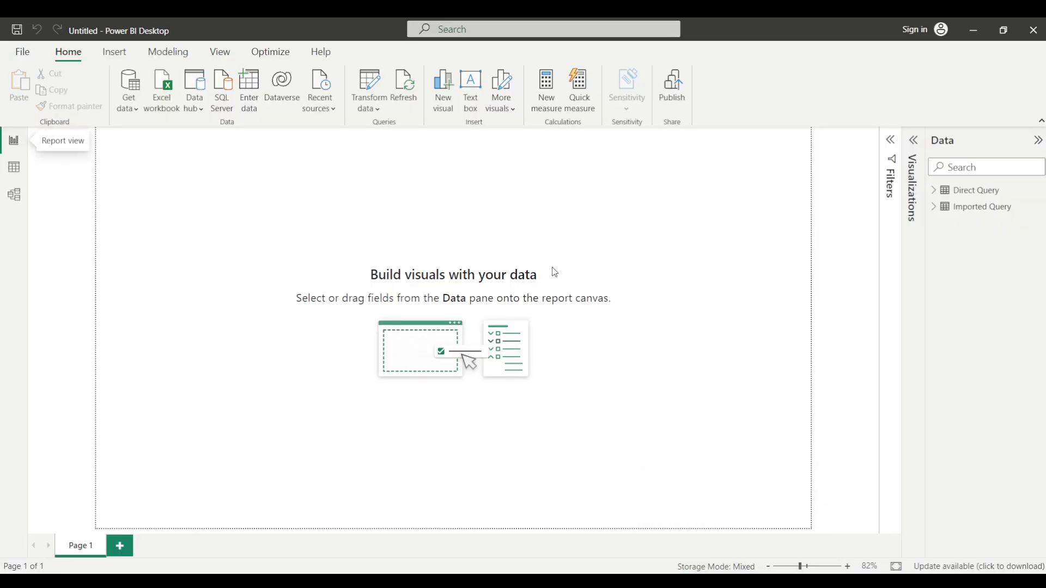
# Step: In Power Query Editor, change Imported Query's C1 column to Text, then select Direct Query
pyautogui.click(375, 108)
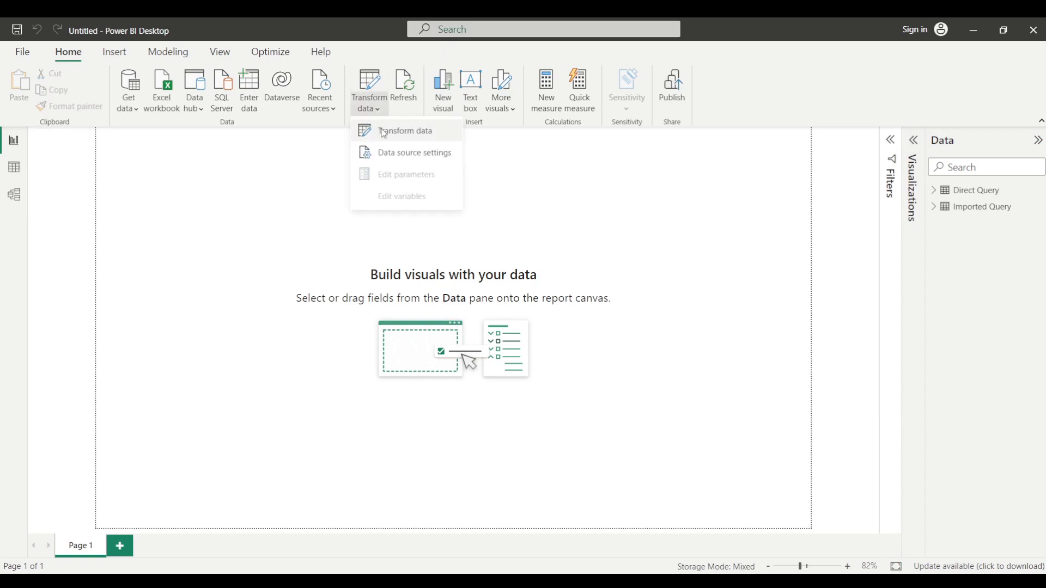
pyautogui.click(384, 132)
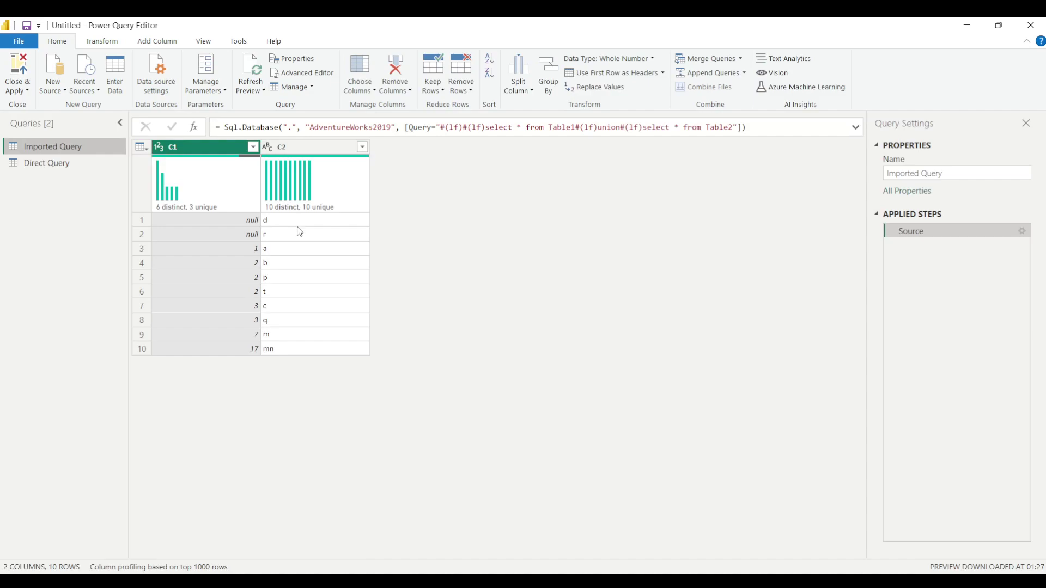
pyautogui.click(161, 153)
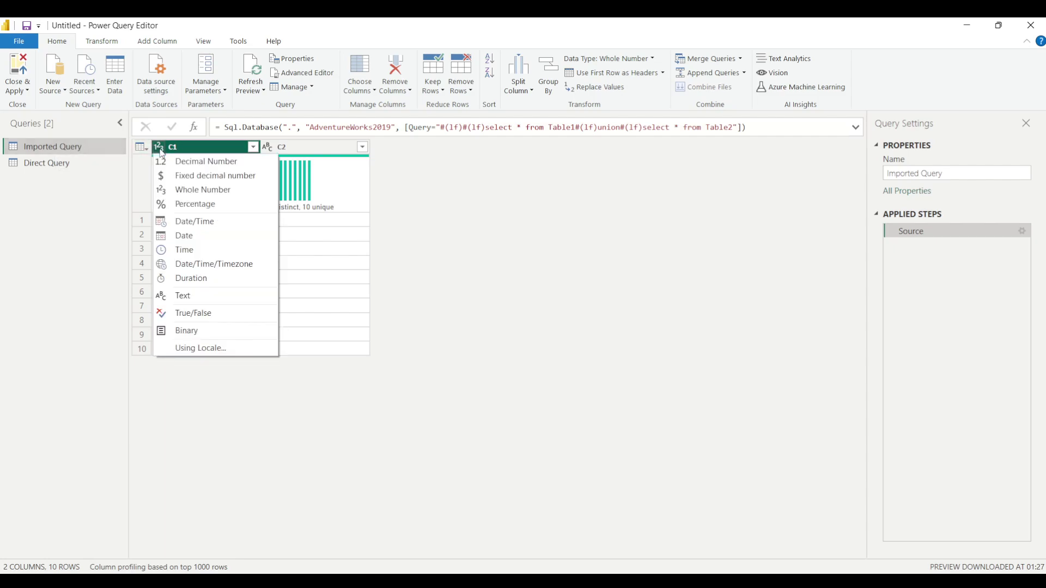
pyautogui.click(218, 298)
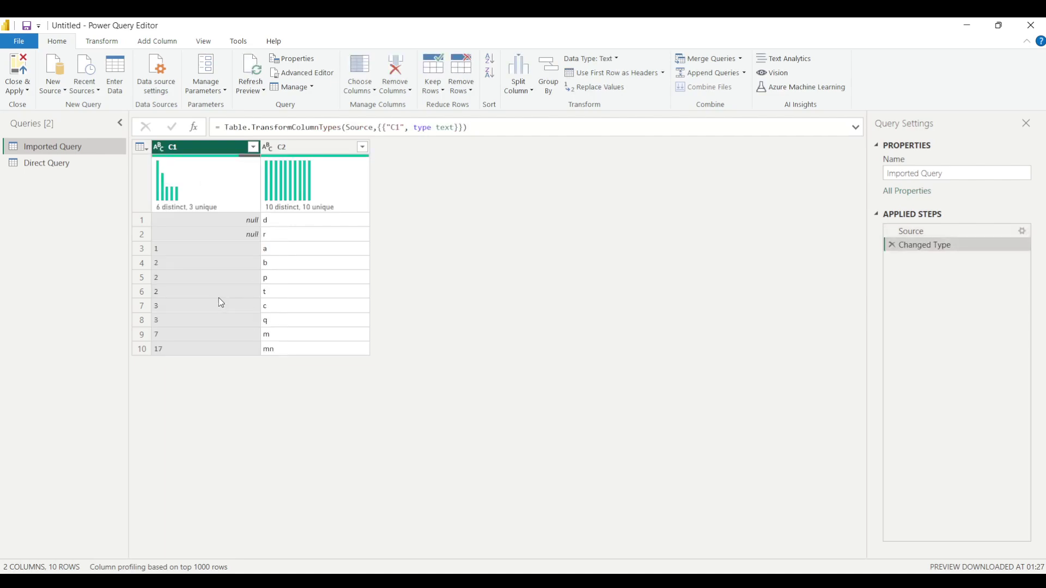
pyautogui.click(79, 168)
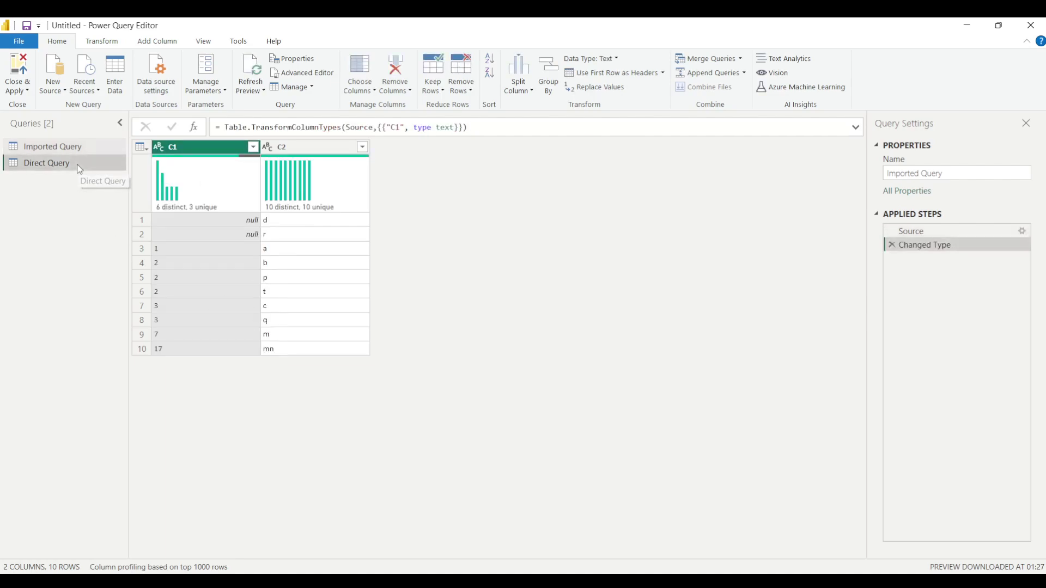
# Step: Set the data type of Direct Query's column C1 to Text
pyautogui.click(159, 147)
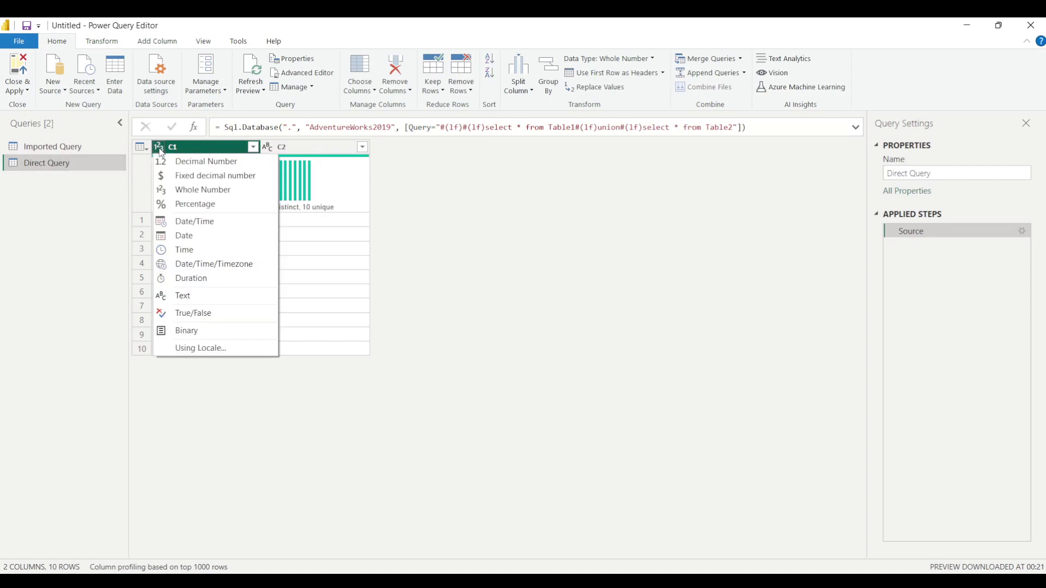
pyautogui.click(195, 296)
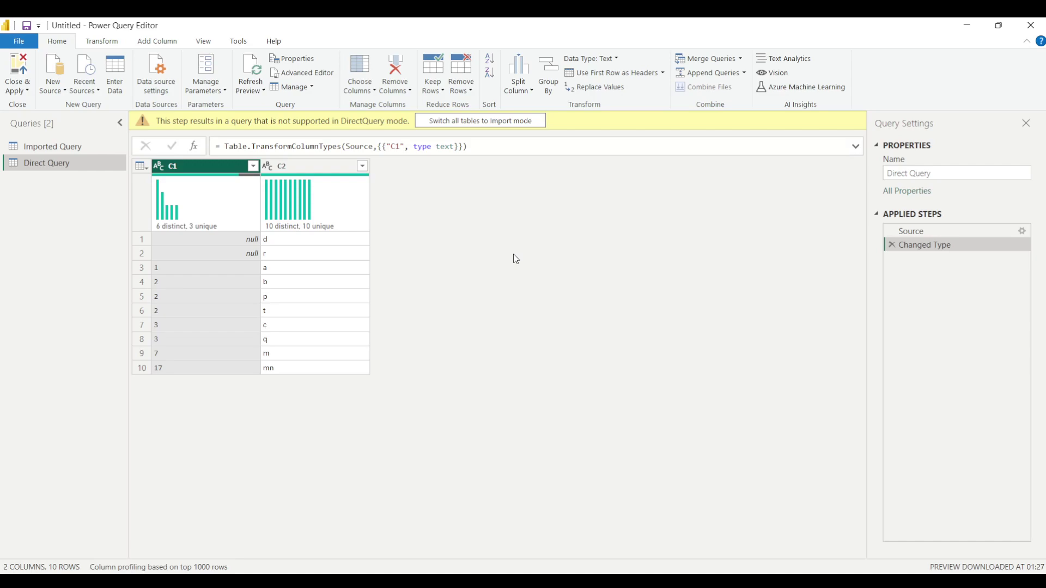
# Step: Close Power Query Editor and discard changes to both queries, briefly checking the Notepad notes
pyautogui.click(17, 91)
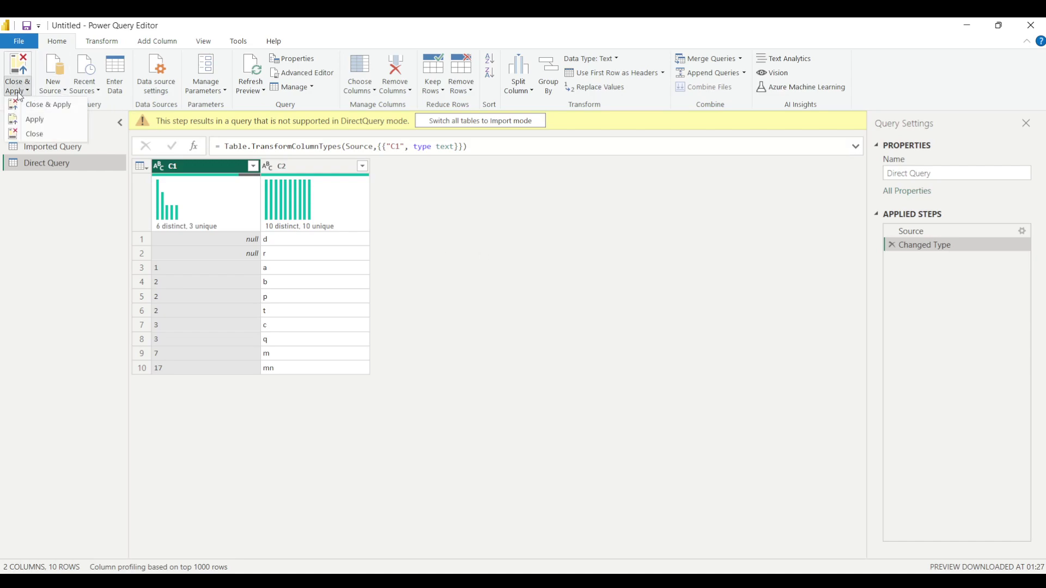
pyautogui.click(45, 135)
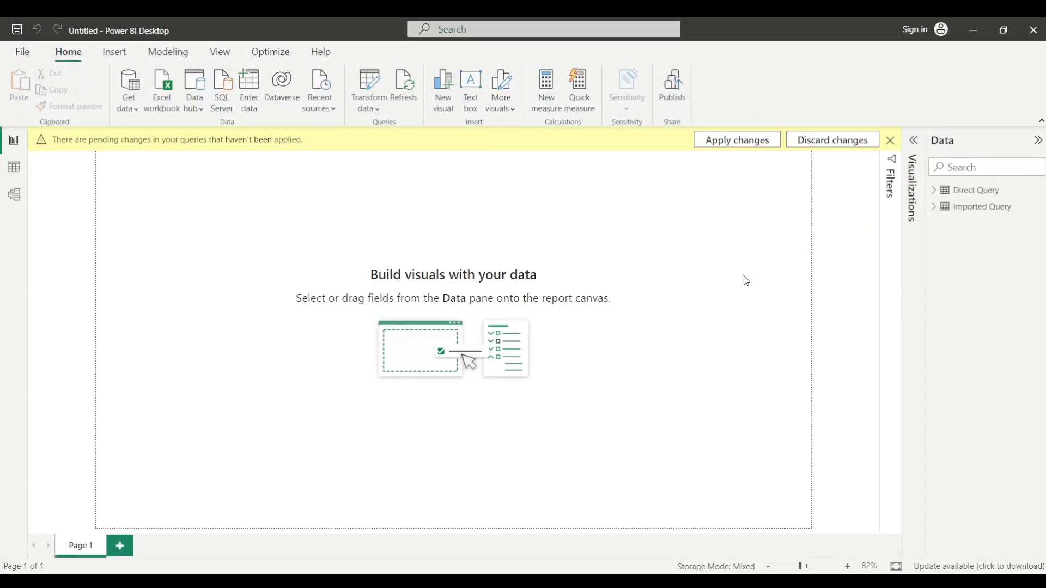
pyautogui.click(836, 143)
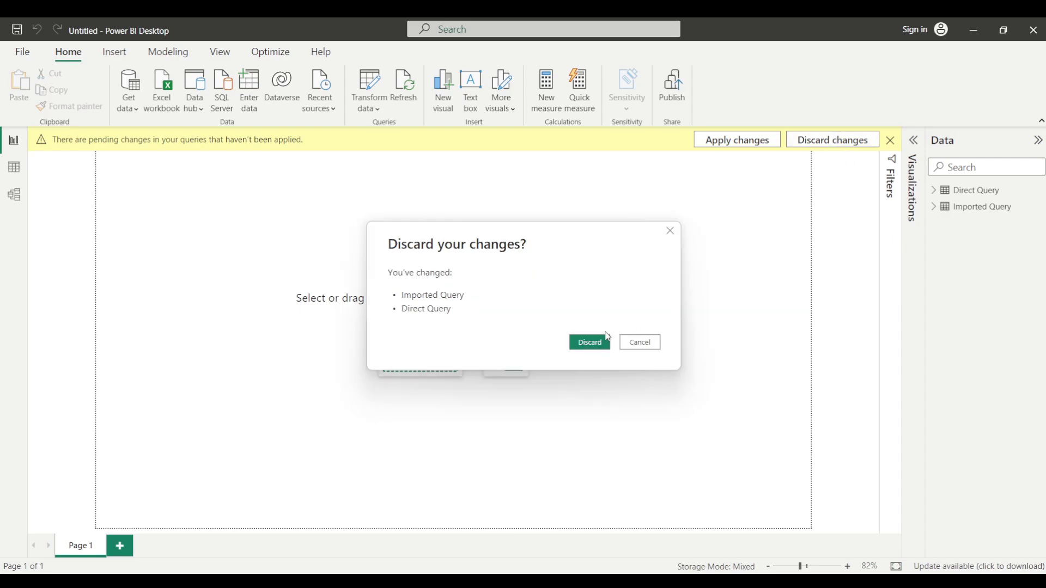
pyautogui.click(587, 343)
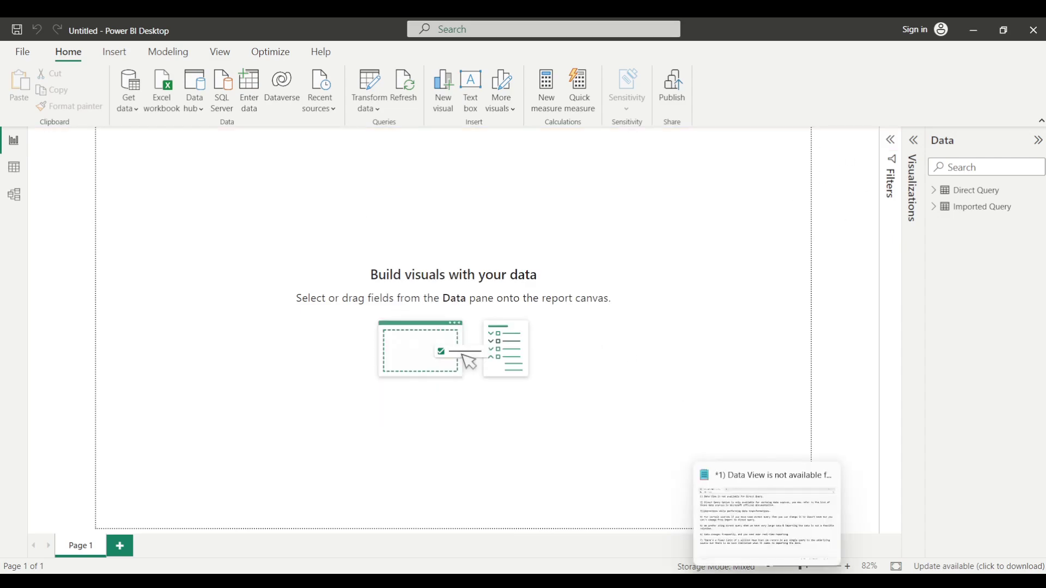
pyautogui.click(762, 520)
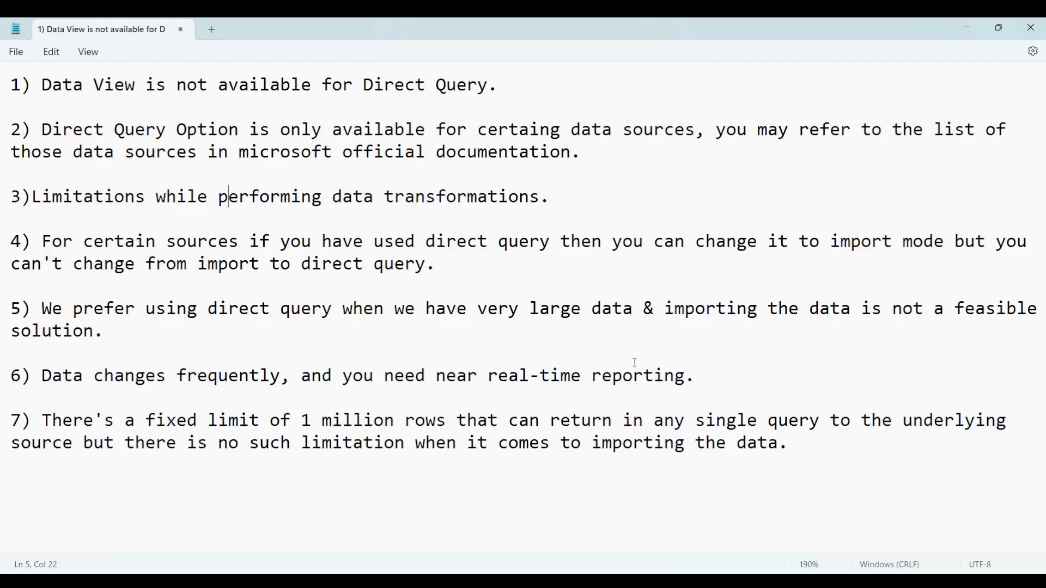
pyautogui.hotkey('alt', 'Tab')
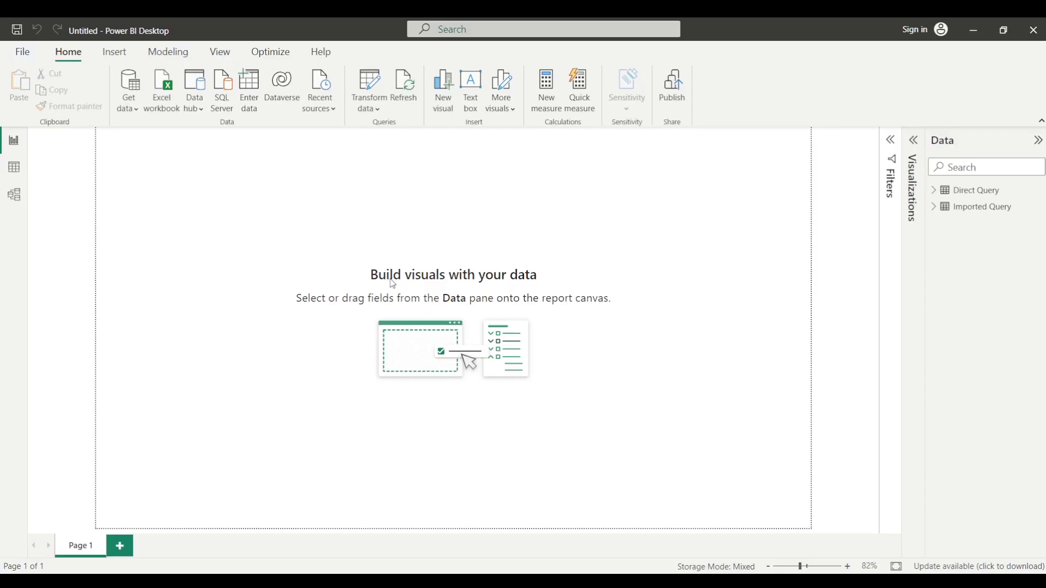
# Step: In Model view, set the Direct Query table's Advanced storage mode to Import
pyautogui.click(20, 201)
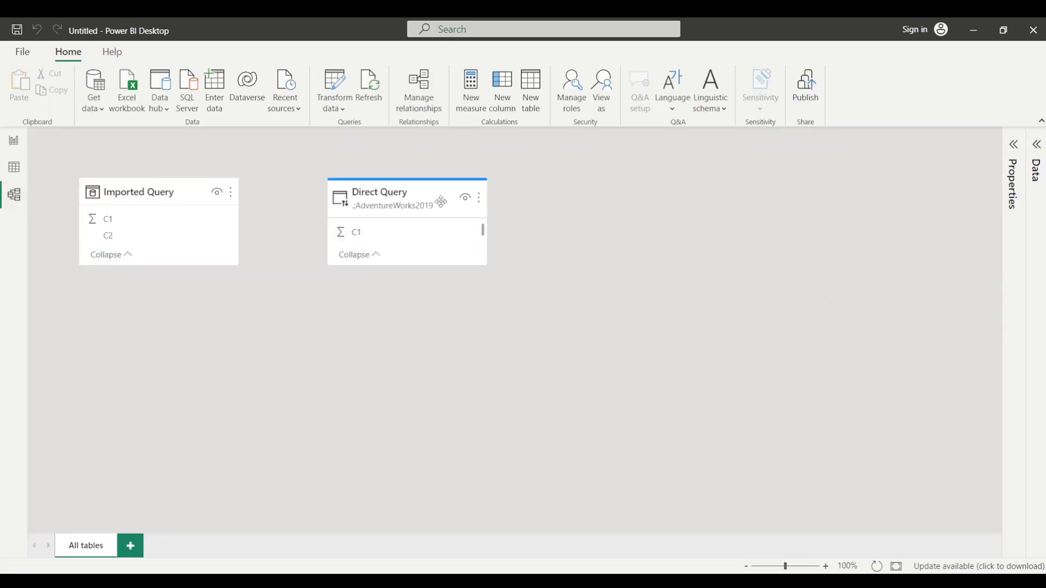
pyautogui.moveTo(396, 204)
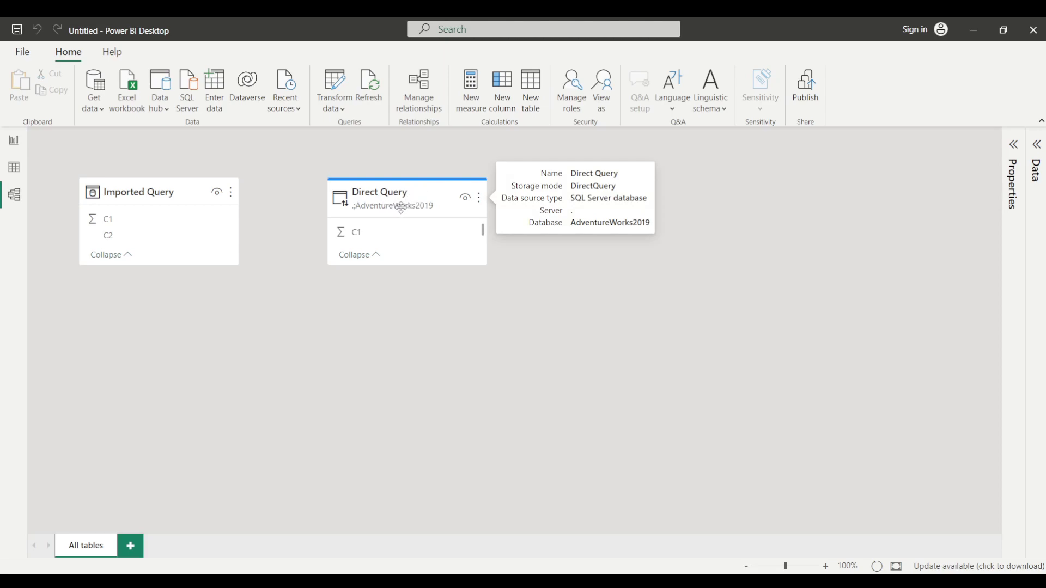
pyautogui.click(432, 194)
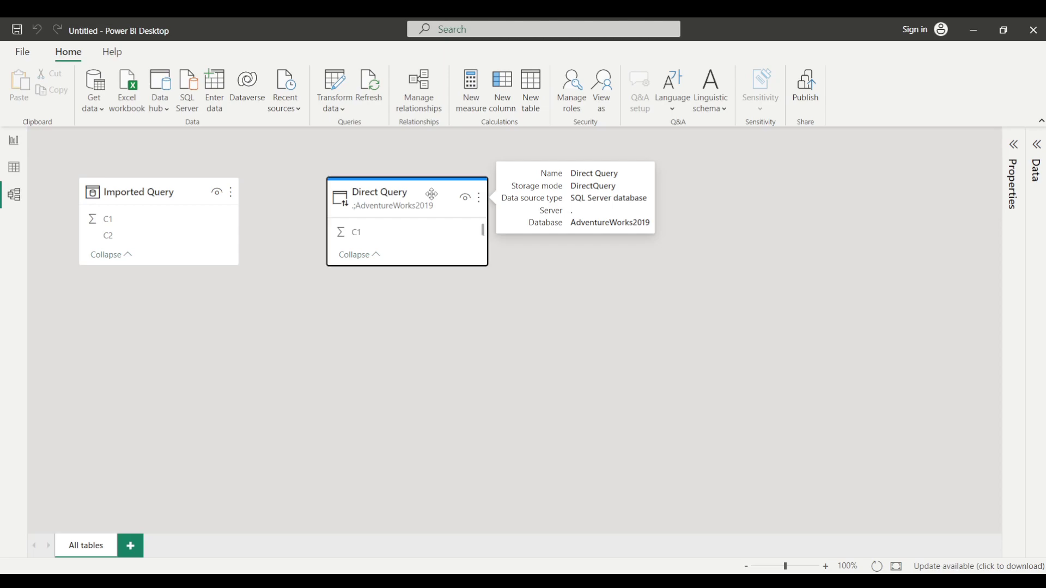
pyautogui.click(1016, 152)
pyautogui.scroll(-1, 935, 448)
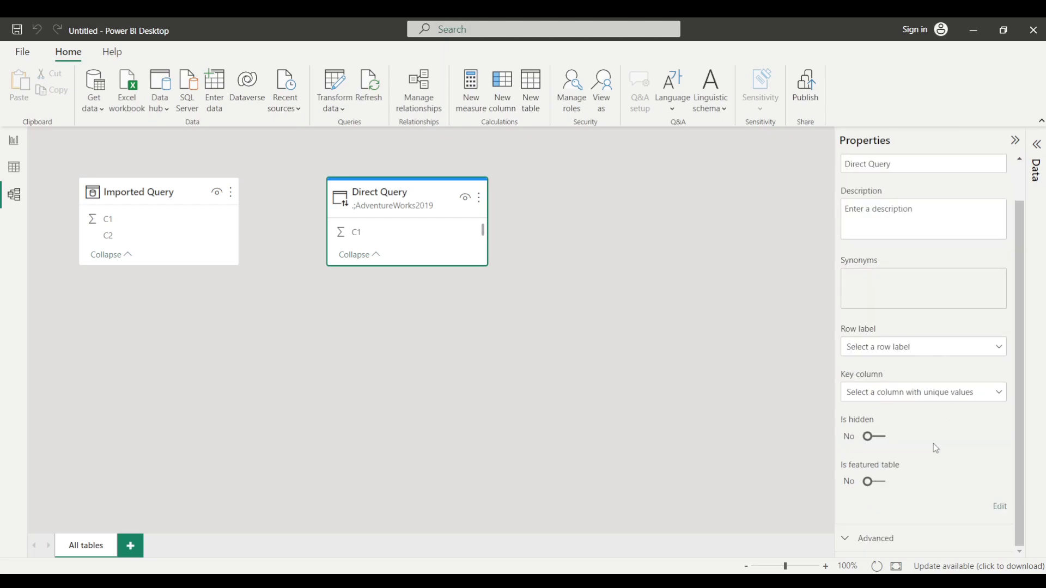
pyautogui.click(877, 545)
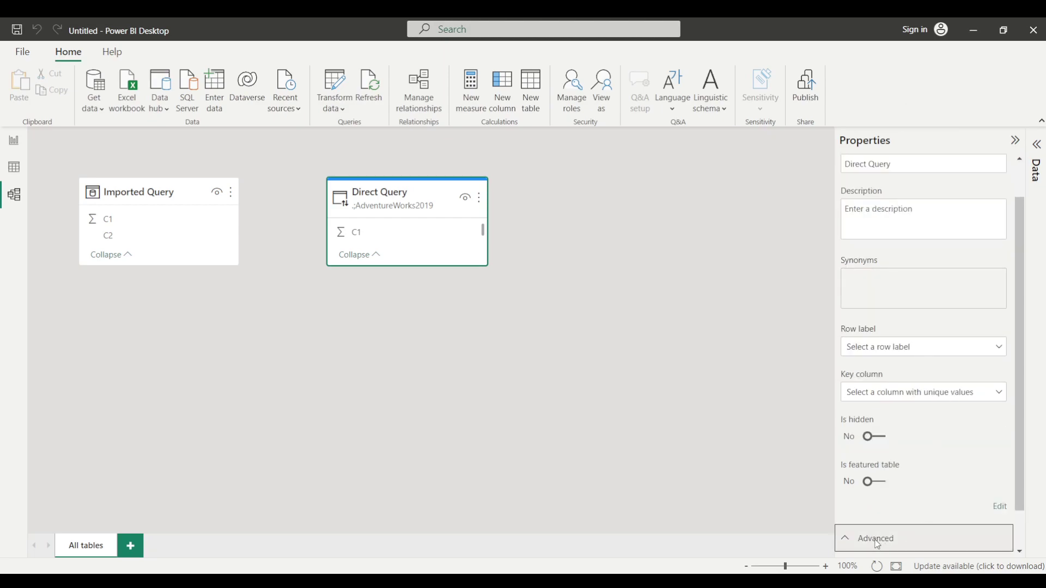
pyautogui.scroll(-1, 876, 545)
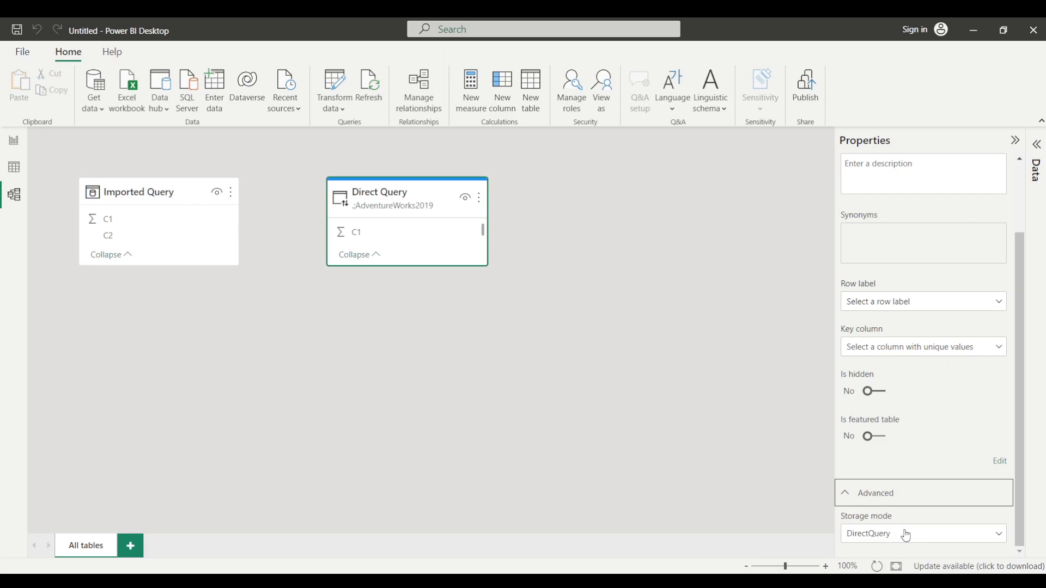
pyautogui.click(933, 538)
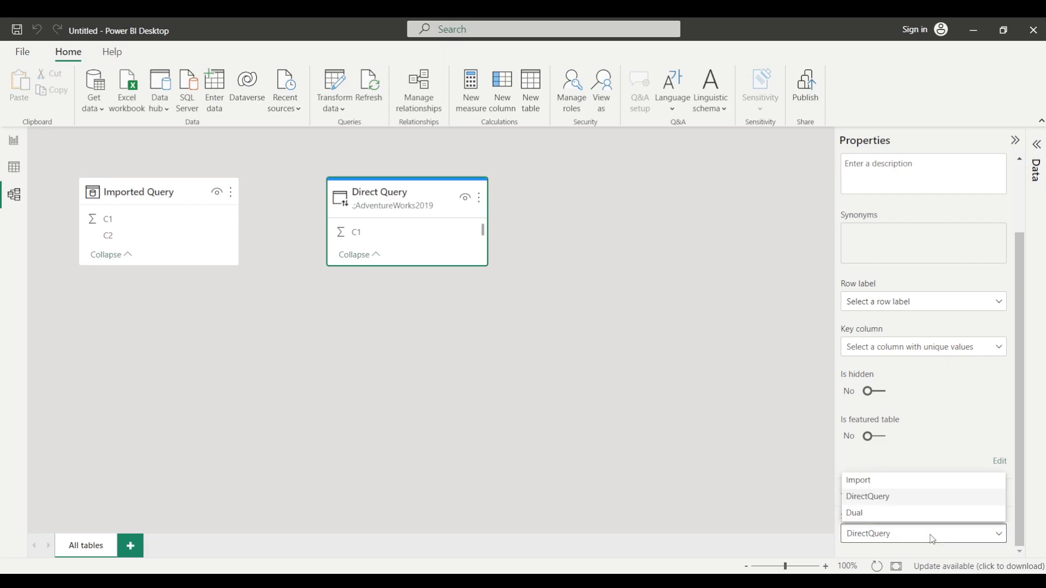
pyautogui.click(889, 482)
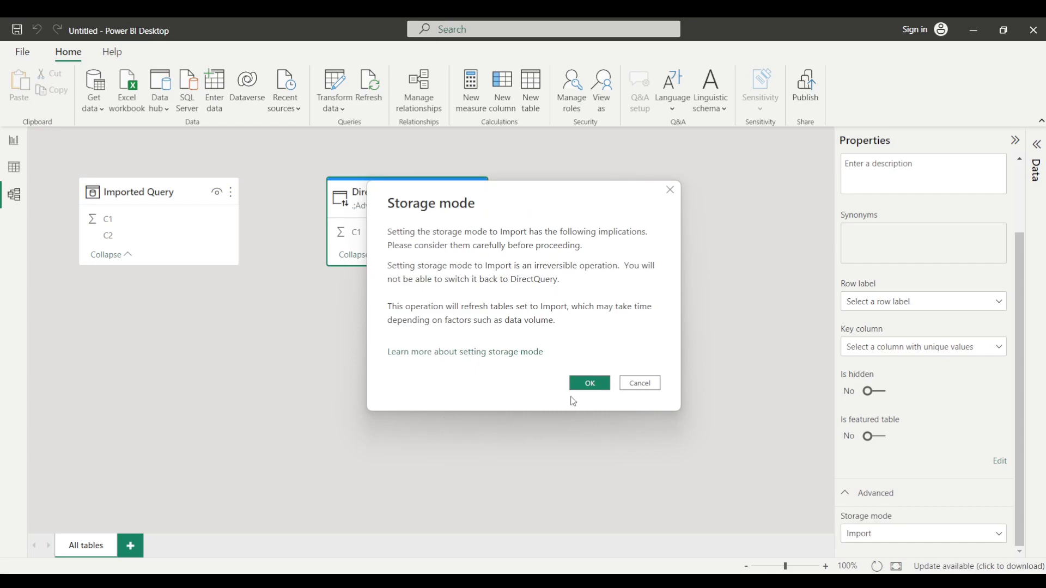
# Step: Accept the irreversible Import switch and view Direct Query's 10 rows in Data view
pyautogui.click(587, 383)
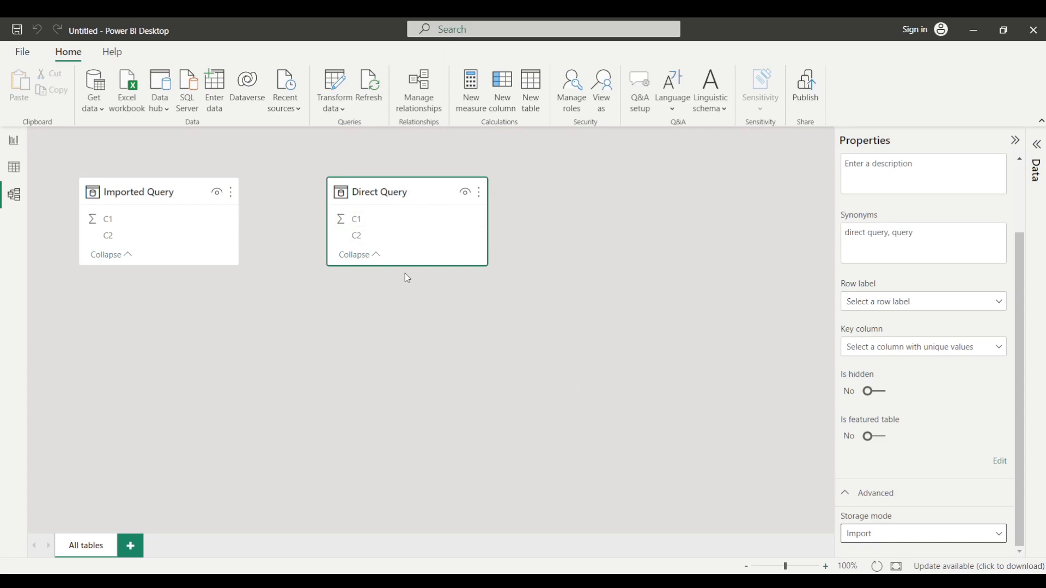
pyautogui.click(14, 169)
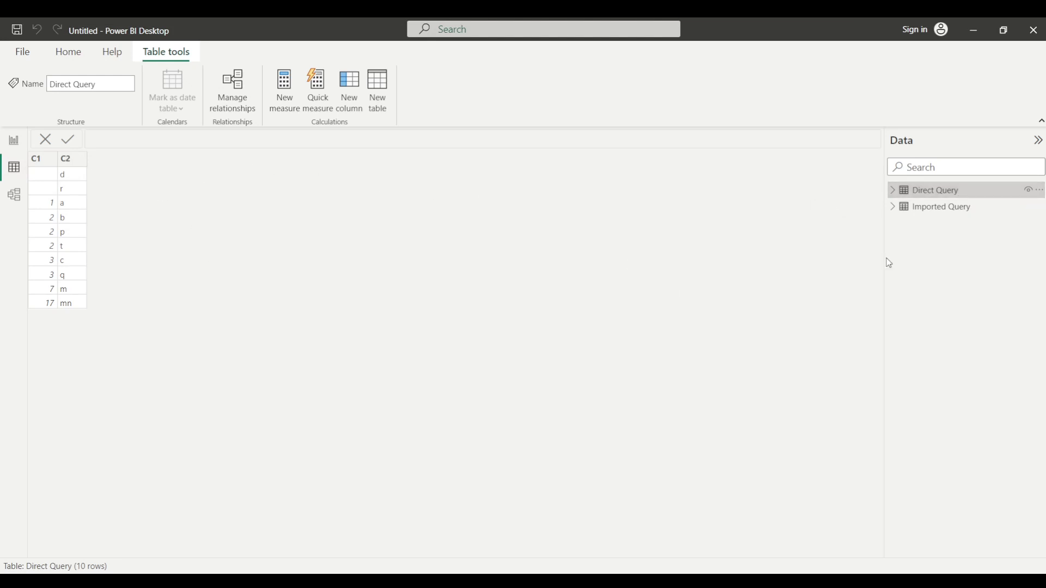
# Step: Compare Imported Query and Direct Query data, then select Imported Query in Model view
pyautogui.click(952, 211)
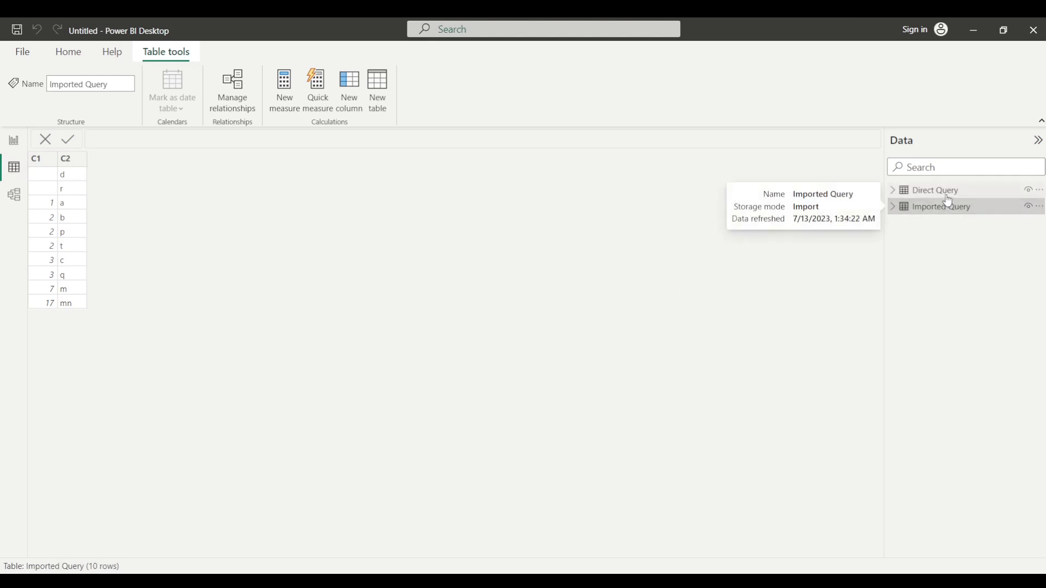
pyautogui.click(945, 191)
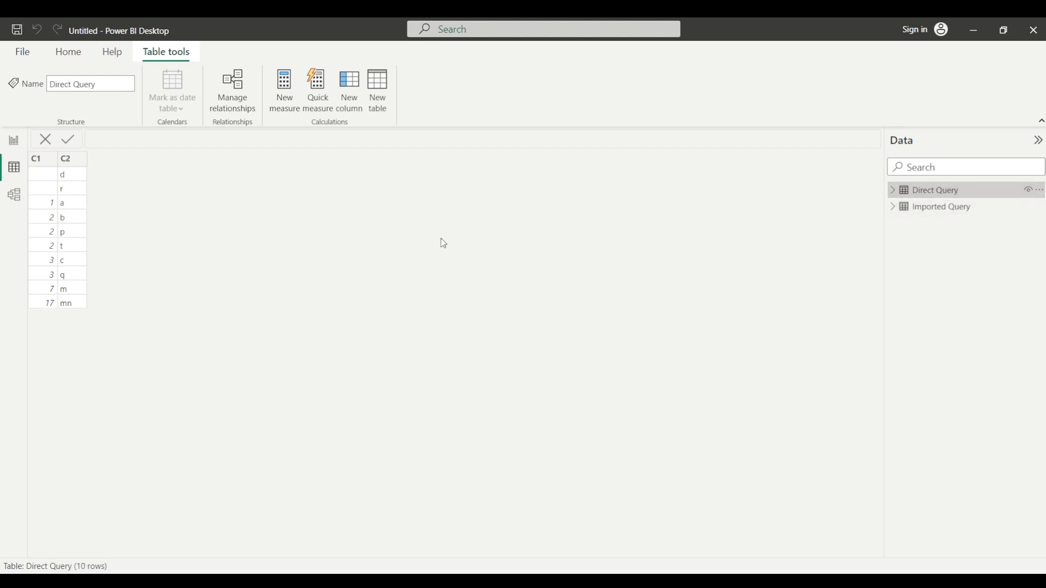
pyautogui.click(11, 197)
pyautogui.click(124, 201)
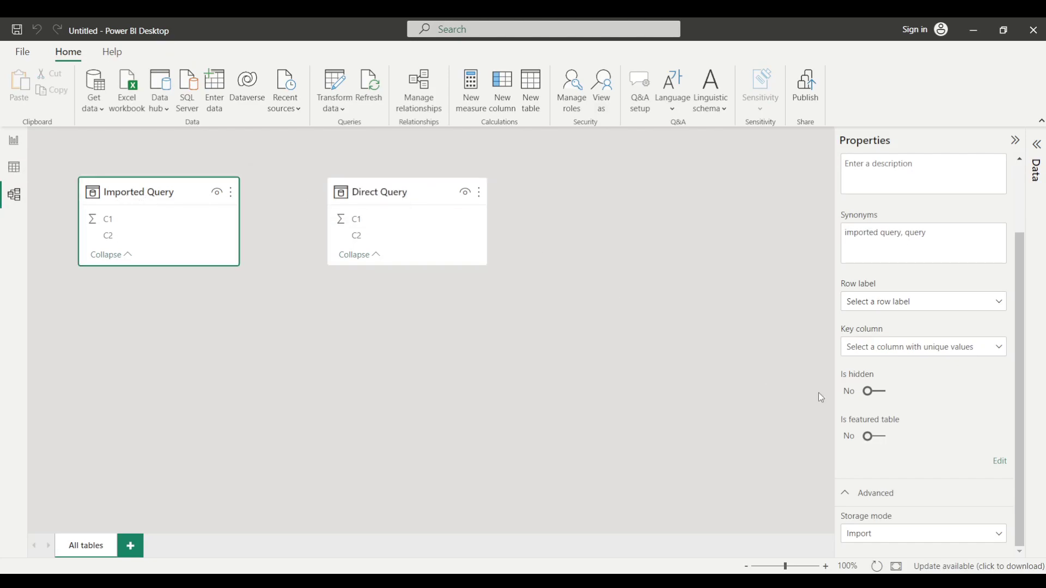
# Step: Try setting Imported Query's storage mode to DirectQuery, dismiss the refusal, and return to Notepad
pyautogui.click(952, 532)
pyautogui.click(914, 497)
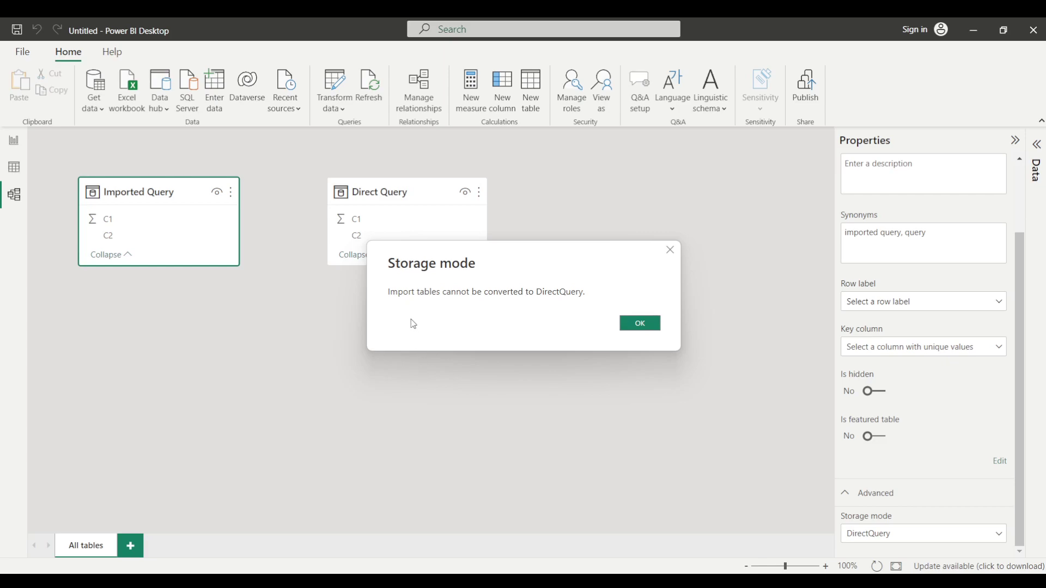
pyautogui.click(643, 322)
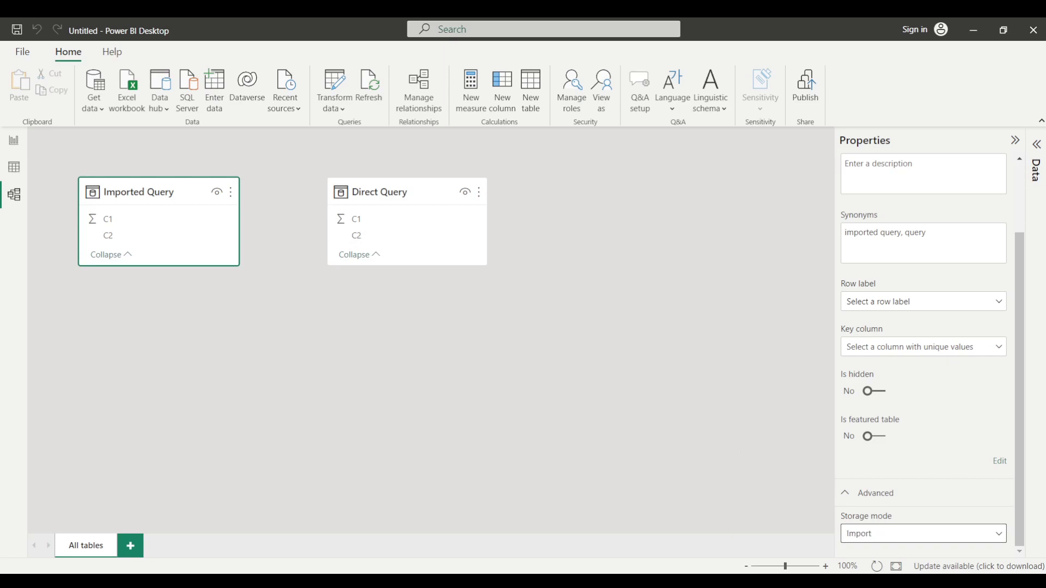
pyautogui.hotkey('alt', 'Tab')
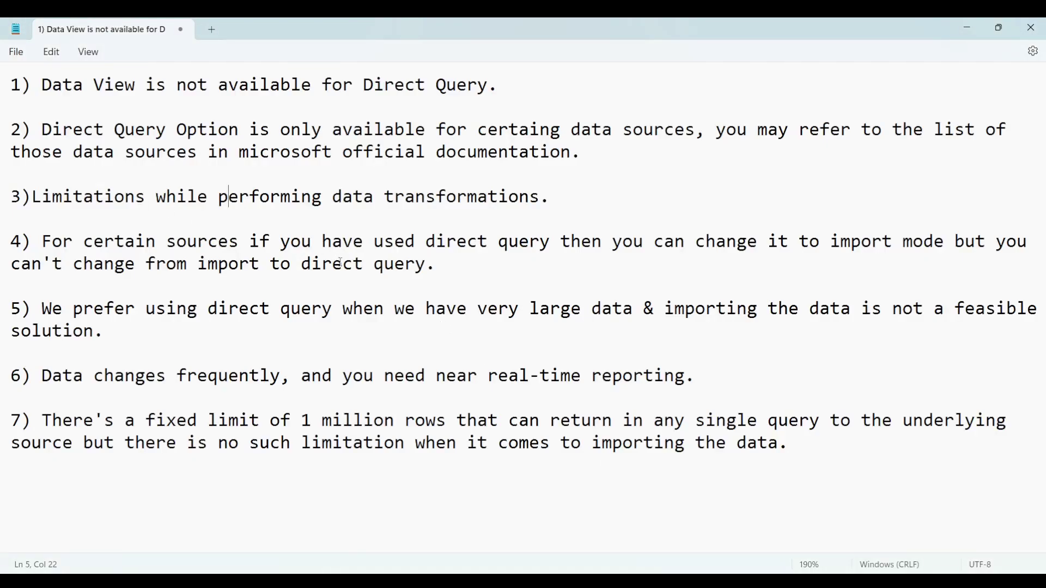